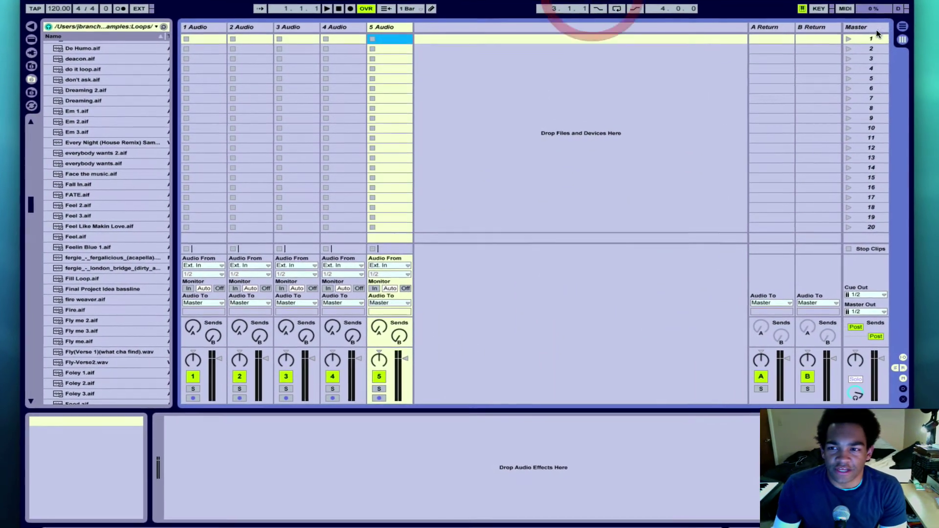
# Show the Arrangement View and enlarge the lane of the 1 Audio track
pyautogui.click(876, 48)
pyautogui.click(774, 65)
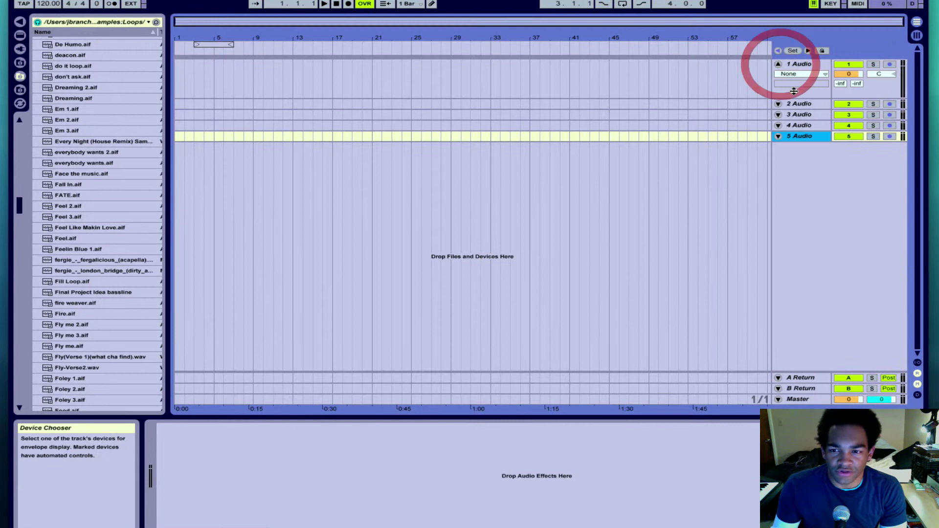
pyautogui.moveTo(797, 114); pyautogui.dragTo(787, 196)
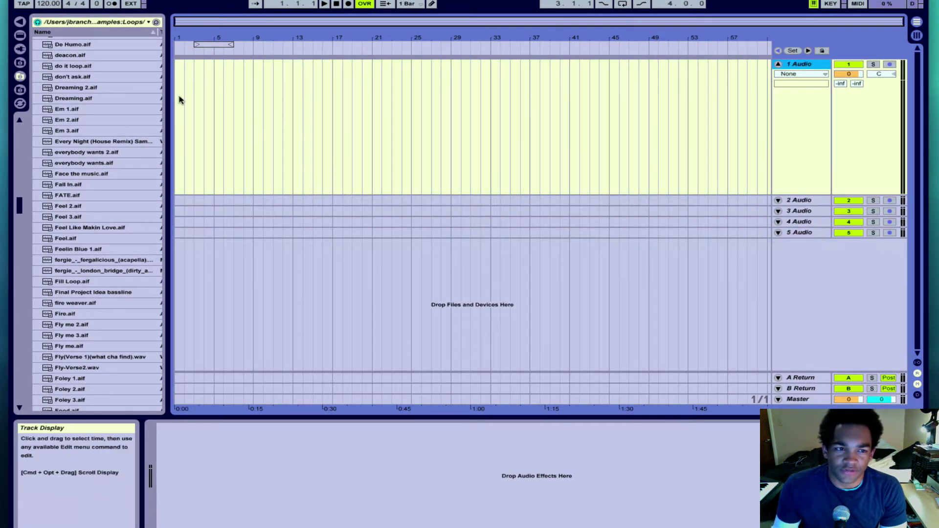
# Place deacon.aif at the start of the 1 Audio track and briefly play it back
pyautogui.click(81, 56)
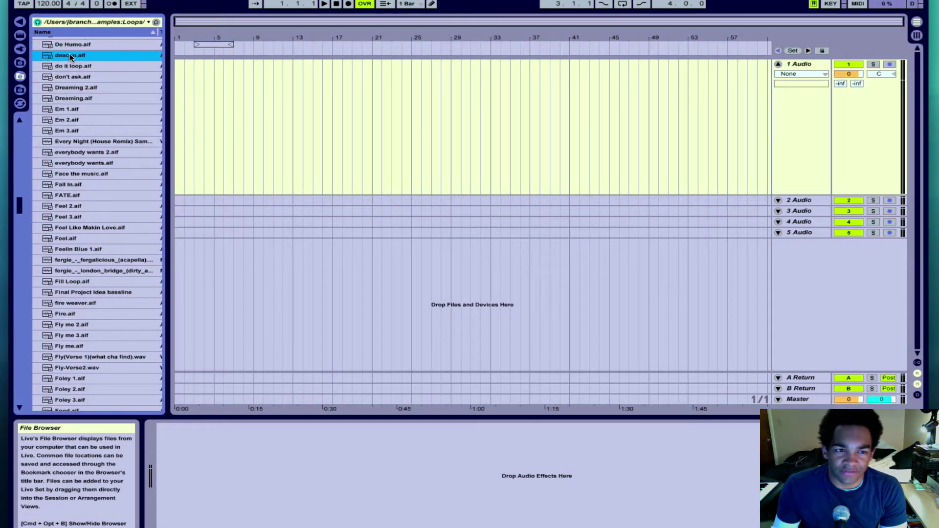
pyautogui.moveTo(64, 57); pyautogui.dragTo(199, 65)
pyautogui.press('space')
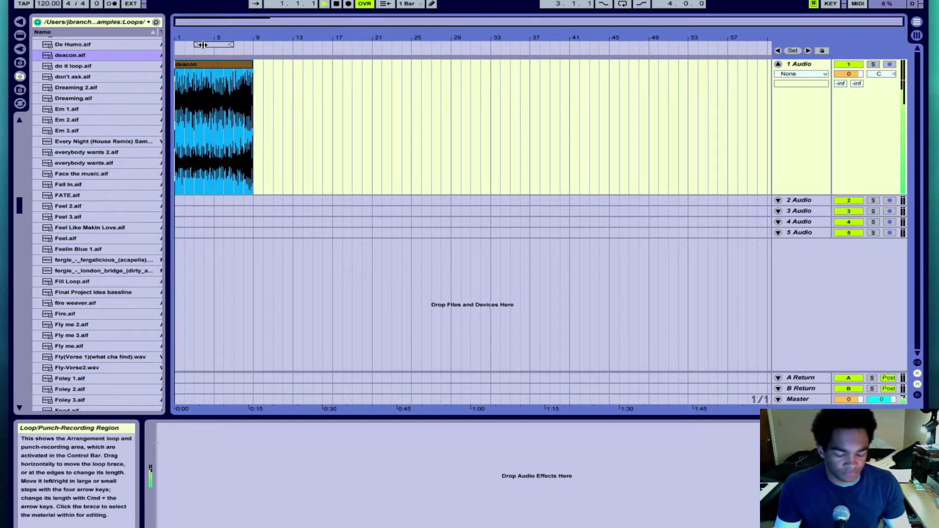
pyautogui.press('space')
# Stretch the loop region from bar 1 to bar 9 over the whole deacon clip and open the clip's sample
pyautogui.moveTo(194, 45); pyautogui.dragTo(172, 46)
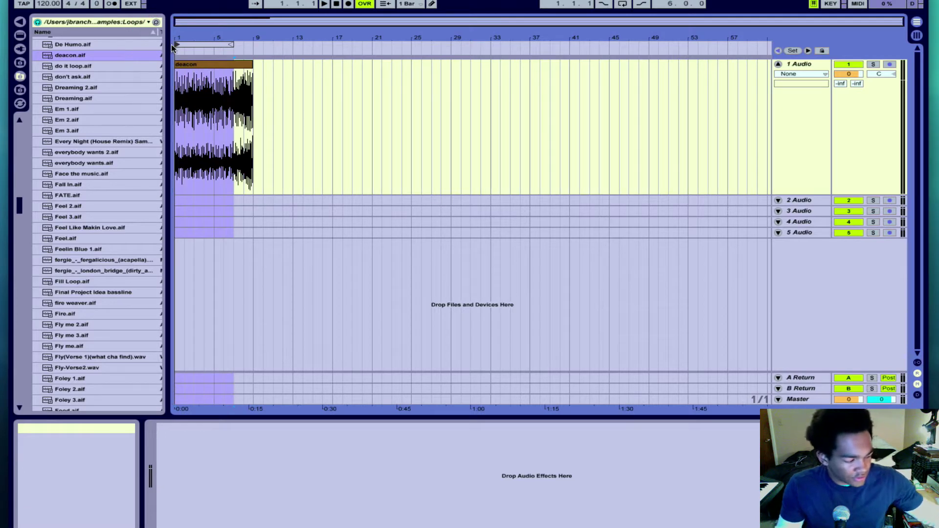
pyautogui.moveTo(233, 44); pyautogui.dragTo(253, 44)
pyautogui.click(230, 64)
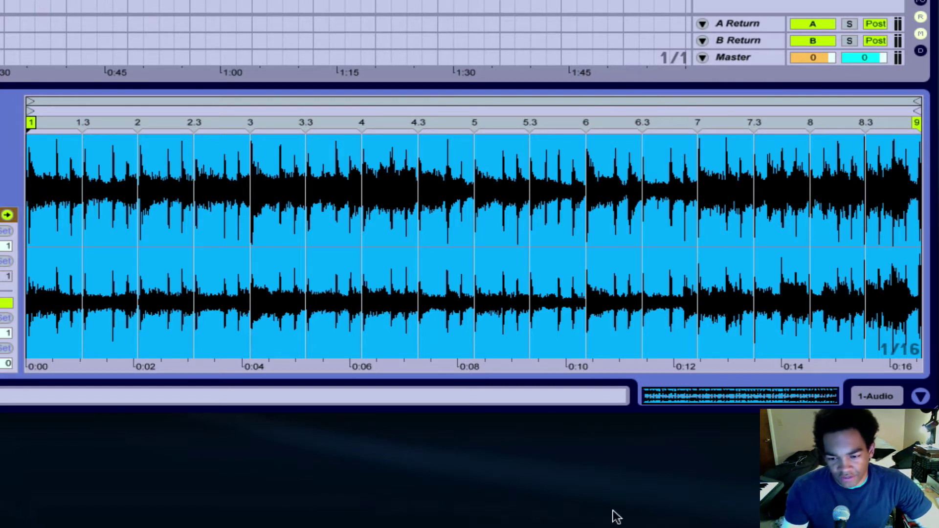
# Align the sample's warp marker 1 with the first transient and warp marker 9 with the final transient
pyautogui.moveTo(663, 395); pyautogui.dragTo(648, 440)
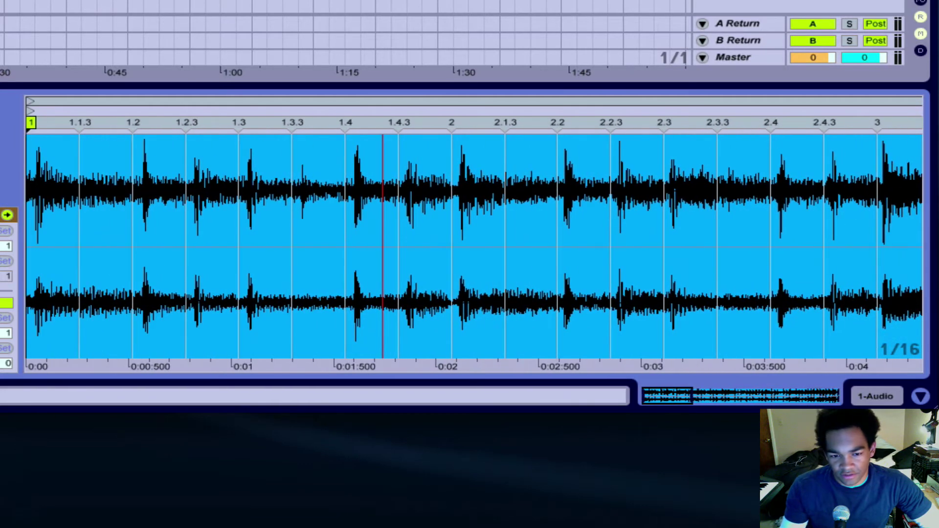
pyautogui.moveTo(30, 123); pyautogui.dragTo(43, 121)
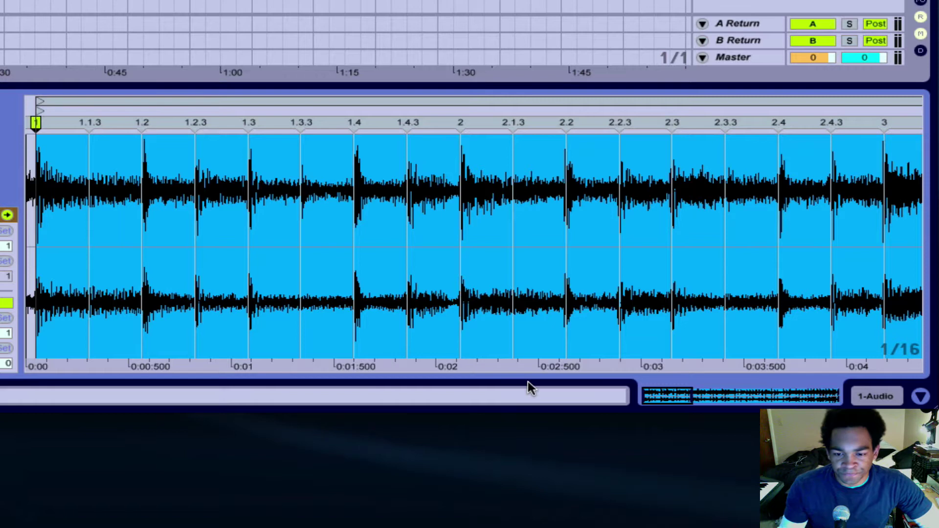
pyautogui.moveTo(826, 404); pyautogui.dragTo(840, 399)
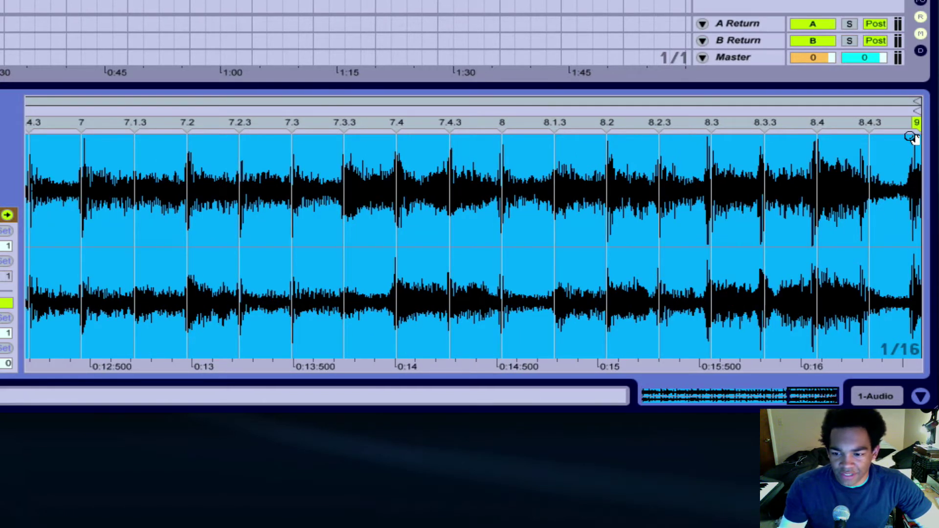
pyautogui.moveTo(914, 124); pyautogui.dragTo(900, 124)
pyautogui.moveTo(823, 393); pyautogui.dragTo(794, 357)
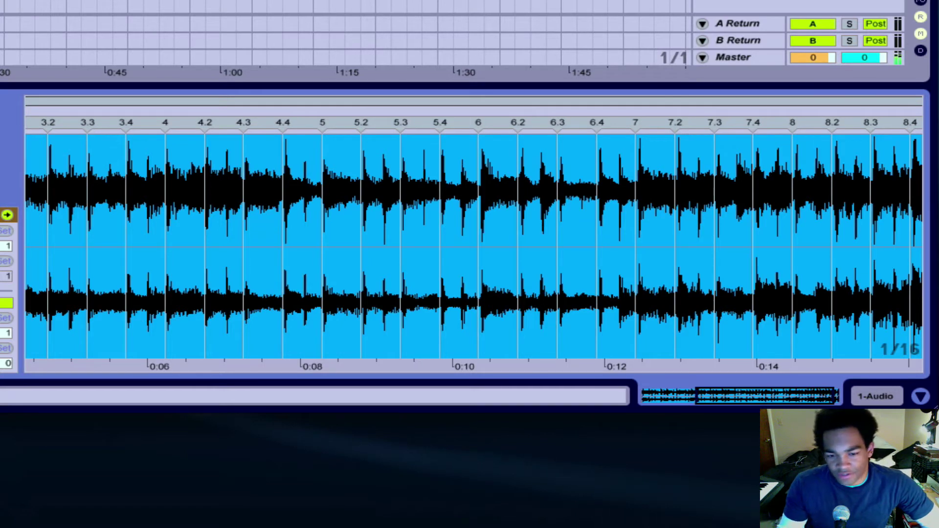
# Set the clip's warp mode to Re-Pitch and the tempo to 135 BPM, auditioning the loop
pyautogui.press('space')
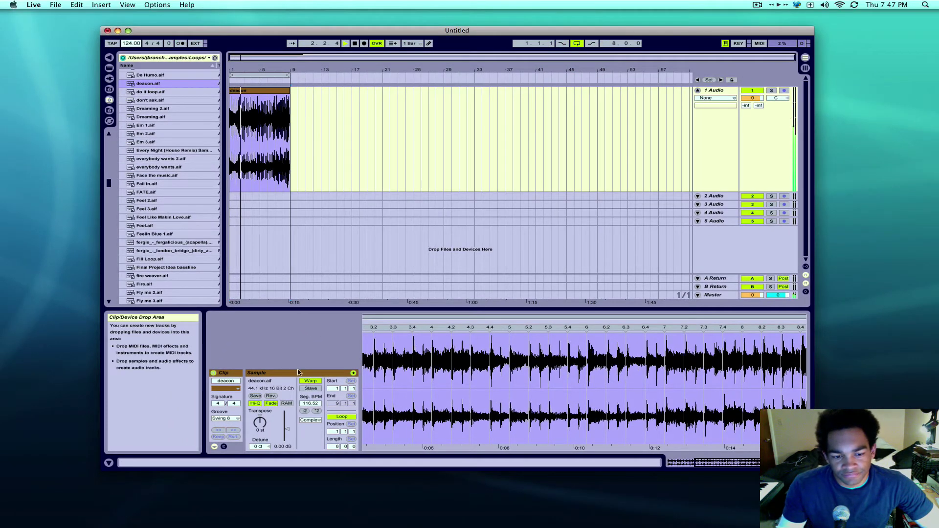
pyautogui.click(310, 421)
pyautogui.click(317, 446)
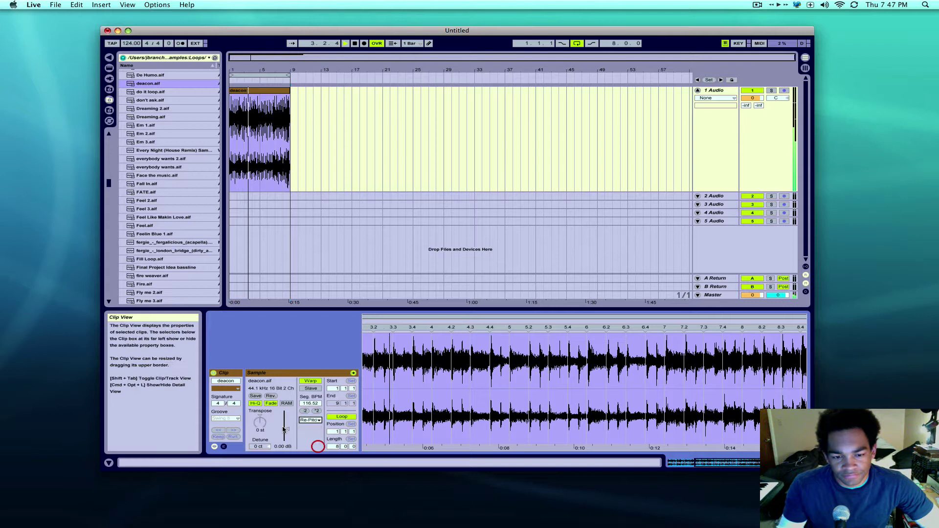
pyautogui.moveTo(135, 45); pyautogui.dragTo(136, 39)
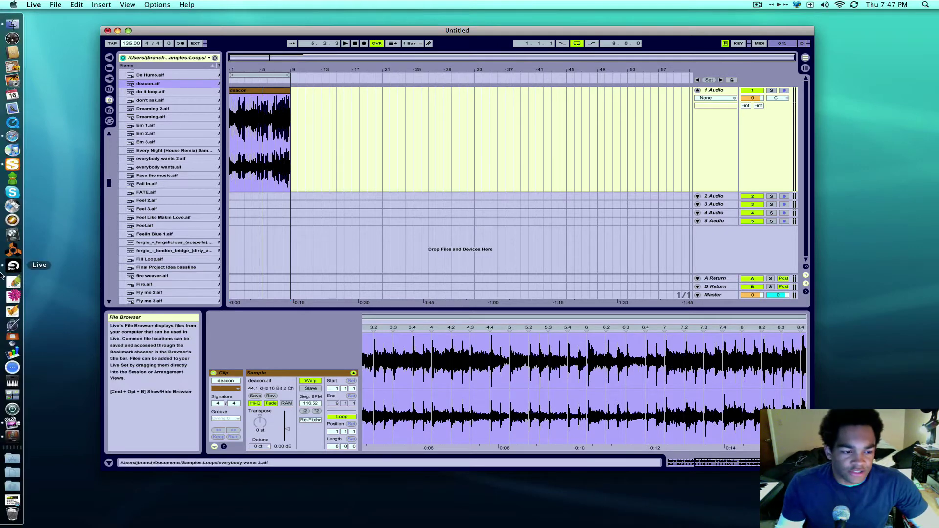
# Quit the running version of Live and launch Live.app from the Live 8.0.1 OS X applications folder
pyautogui.press('super+q')
pyautogui.click(388, 273)
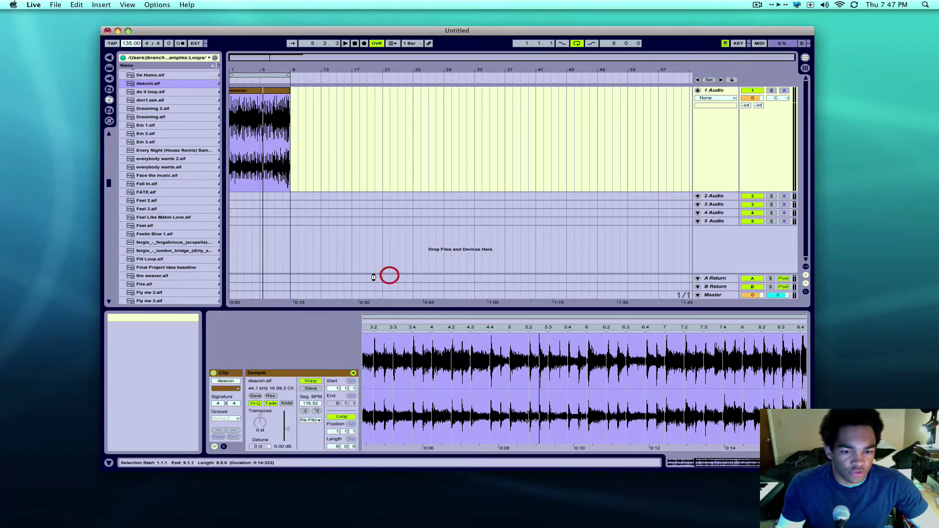
pyautogui.click(2, 453)
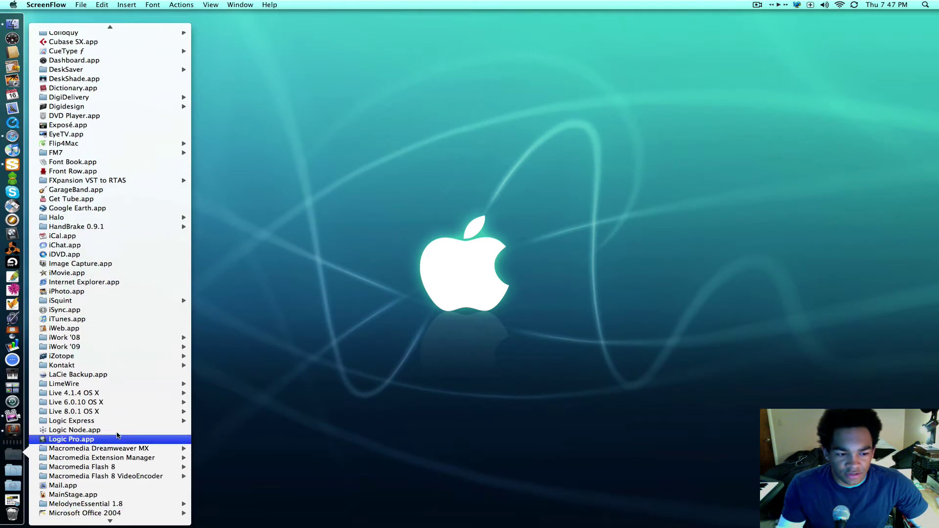
pyautogui.moveTo(119, 414)
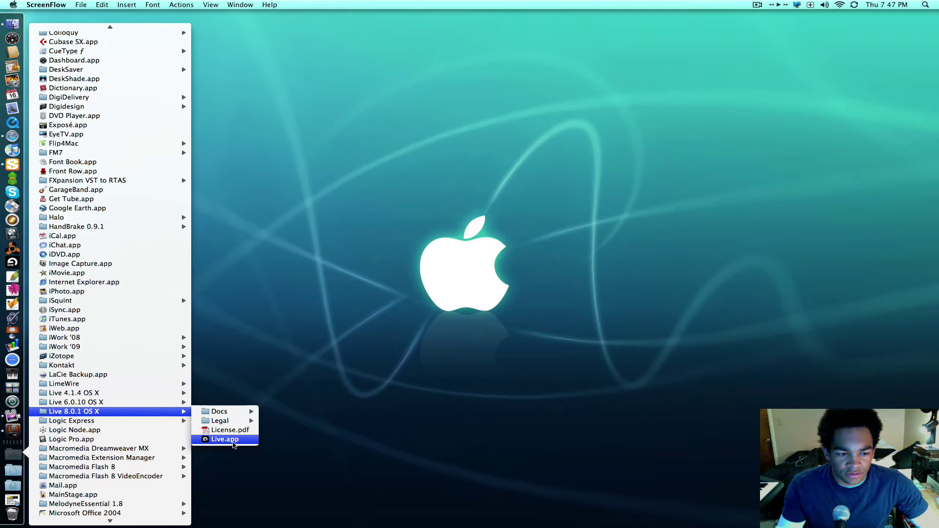
pyautogui.click(224, 439)
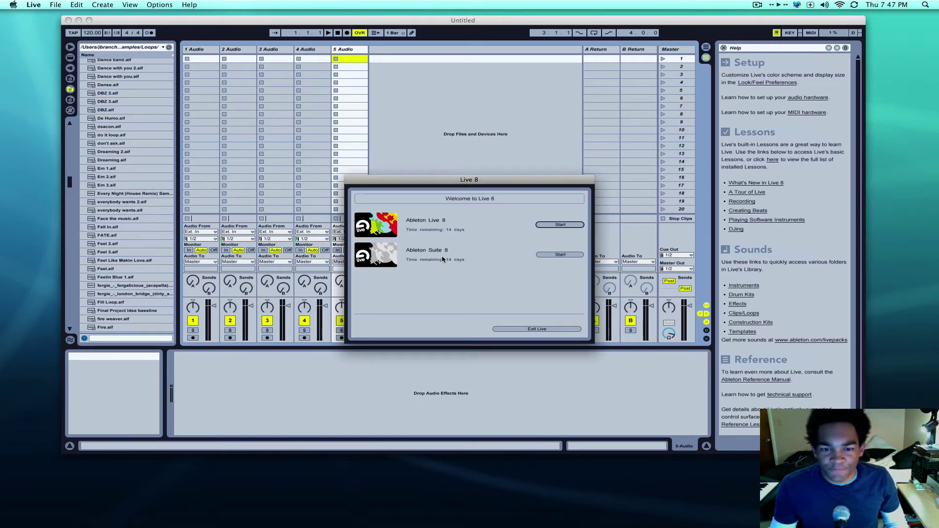
# Start the Ableton Live 8 trial and dismiss the activation notice
pyautogui.click(559, 225)
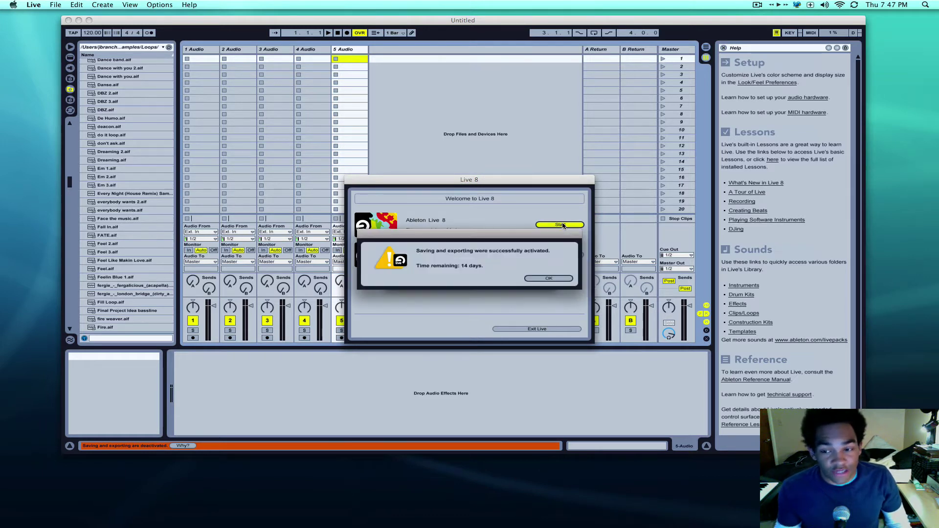
pyautogui.click(563, 279)
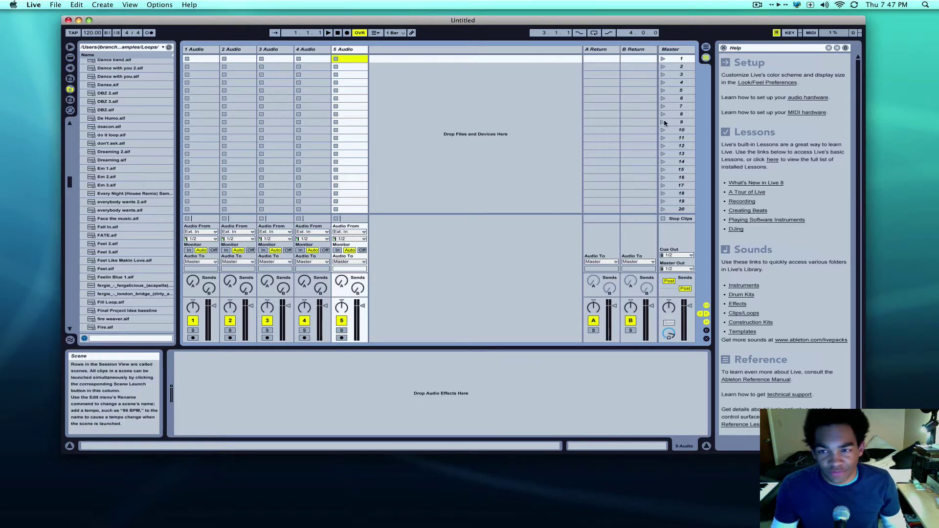
# Show the Arrangement View without the Help view and enlarge the 1 Audio track's lane
pyautogui.click(705, 47)
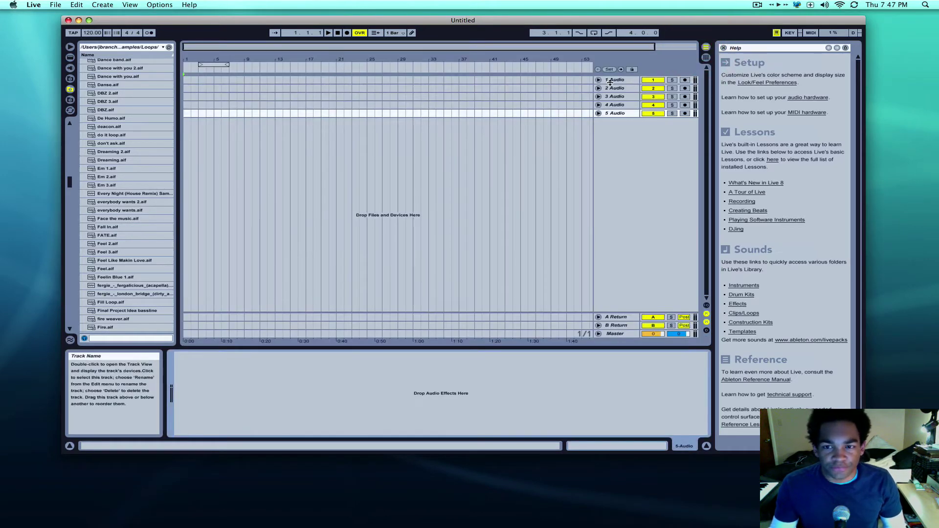
pyautogui.click(724, 47)
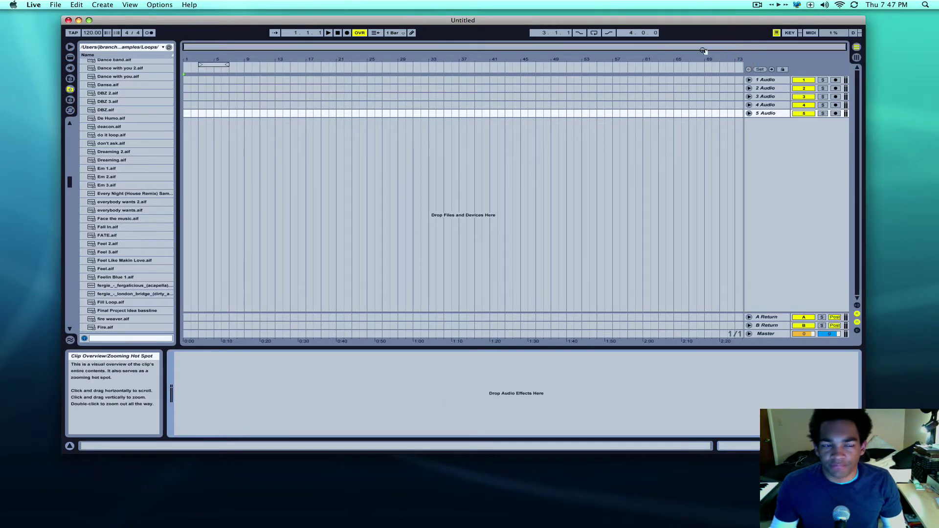
pyautogui.click(748, 80)
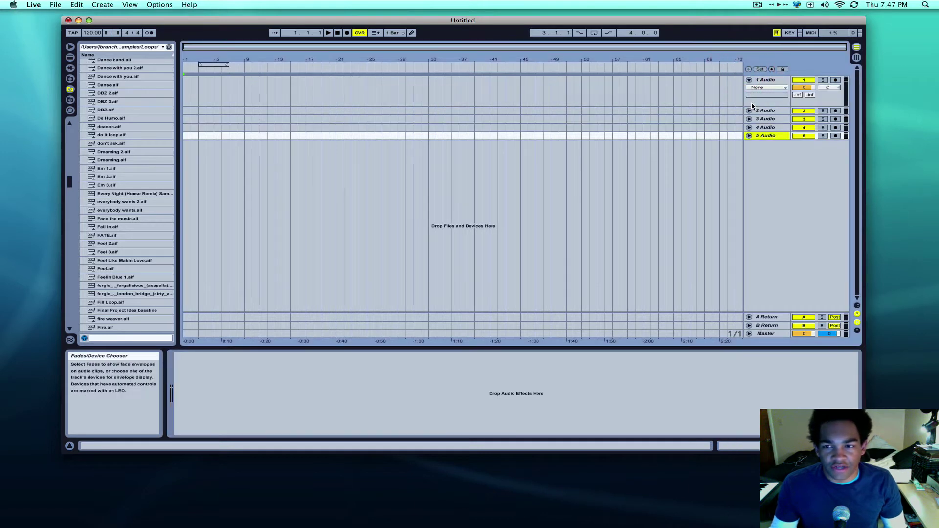
pyautogui.moveTo(754, 106); pyautogui.dragTo(758, 171)
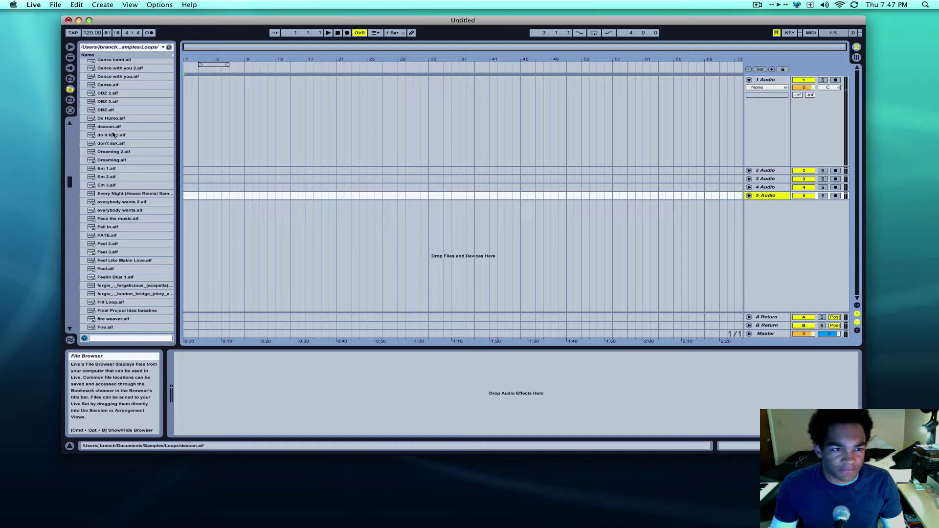
# Place deacon.aif at the start of the 1 Audio track and enable looping over its eight bars from bar 1
pyautogui.moveTo(110, 127); pyautogui.dragTo(185, 110)
pyautogui.moveTo(200, 64); pyautogui.dragTo(243, 65)
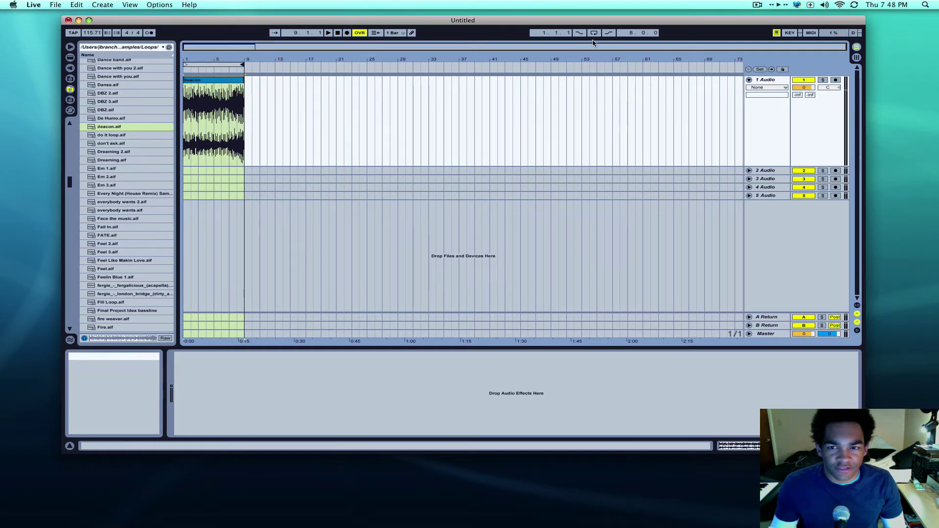
pyautogui.click(594, 33)
# Open the deacon clip's sample and remove the warp marker at its very start
pyautogui.doubleClick(233, 84)
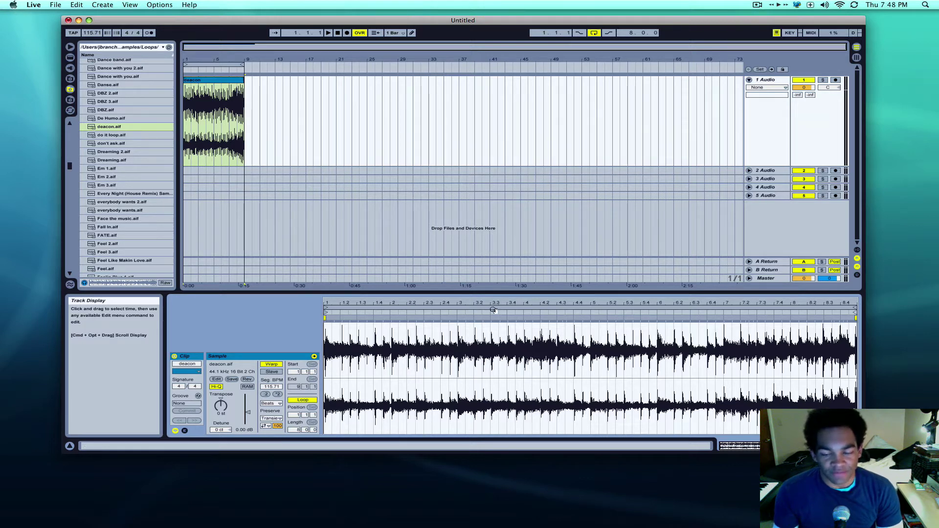
pyautogui.moveTo(493, 309); pyautogui.dragTo(493, 347)
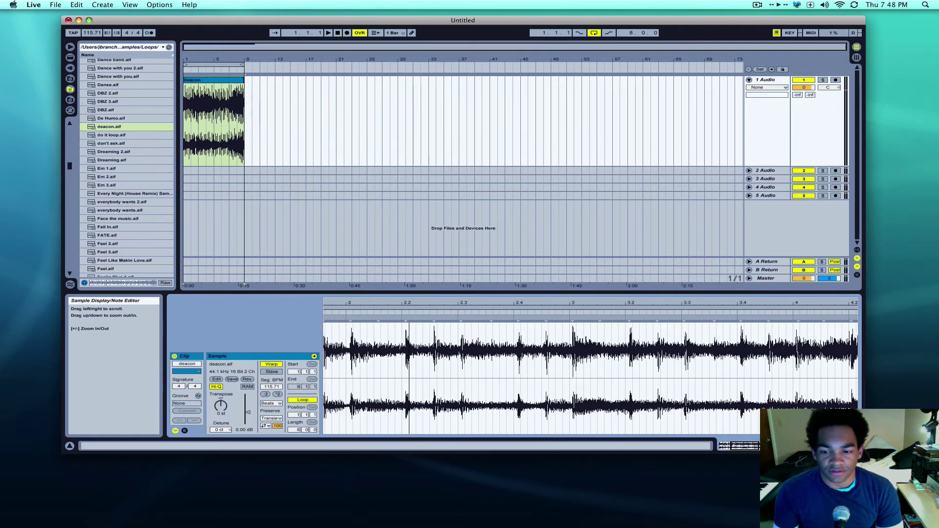
pyautogui.moveTo(739, 445); pyautogui.dragTo(715, 430)
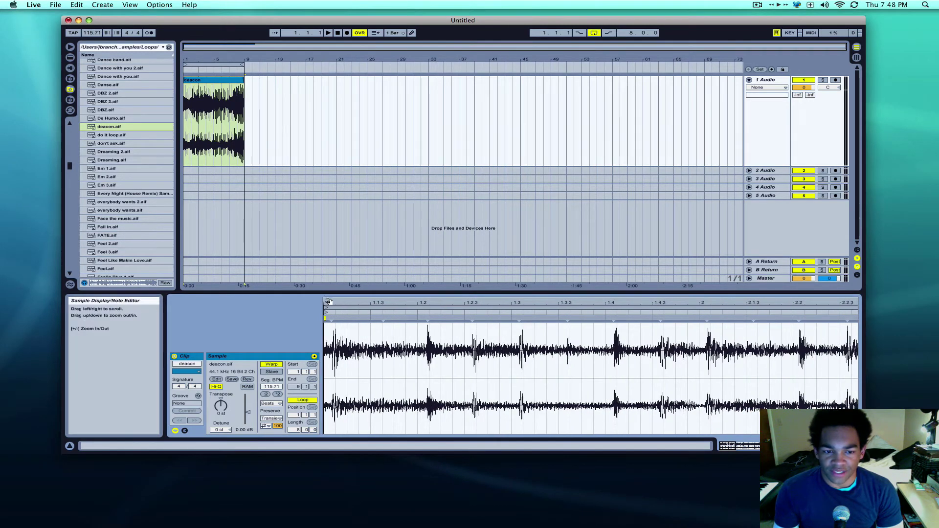
pyautogui.moveTo(323, 301)
pyautogui.mouseDown()
pyautogui.moveTo(337, 317)
pyautogui.moveTo(392, 317)
pyautogui.moveTo(322, 319)
pyautogui.mouseUp()
pyautogui.click(325, 319)
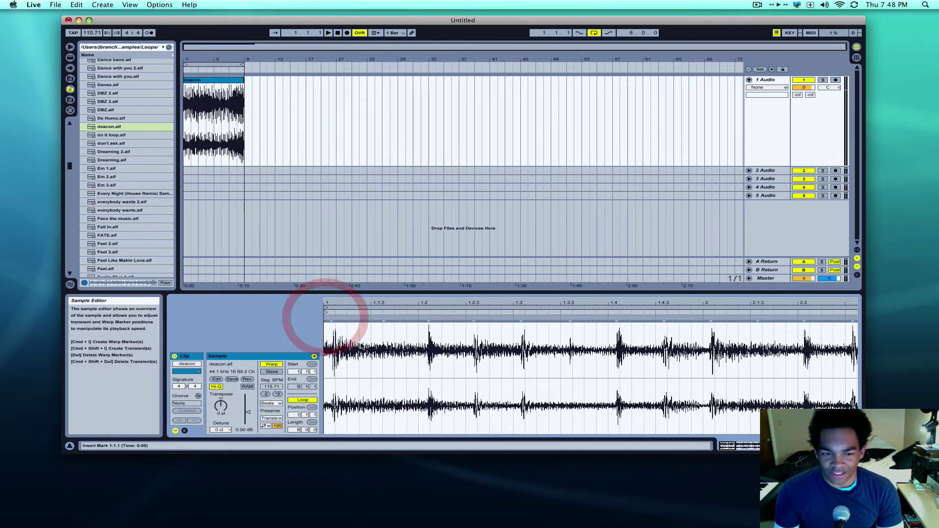
# Create a warp marker on the sample's first transient and move it to 1.1.1
pyautogui.moveTo(727, 447); pyautogui.dragTo(693, 441)
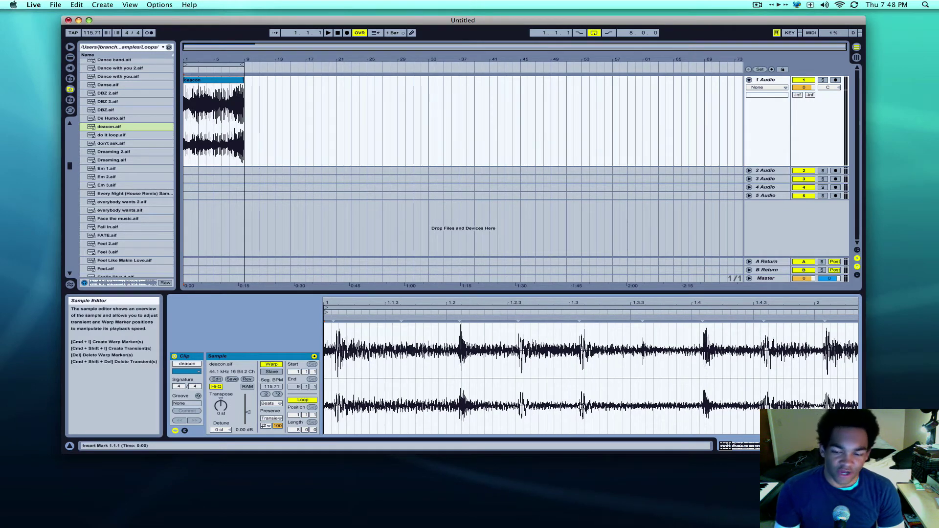
pyautogui.moveTo(726, 446)
pyautogui.mouseDown()
pyautogui.moveTo(725, 457)
pyautogui.moveTo(723, 446)
pyautogui.mouseUp()
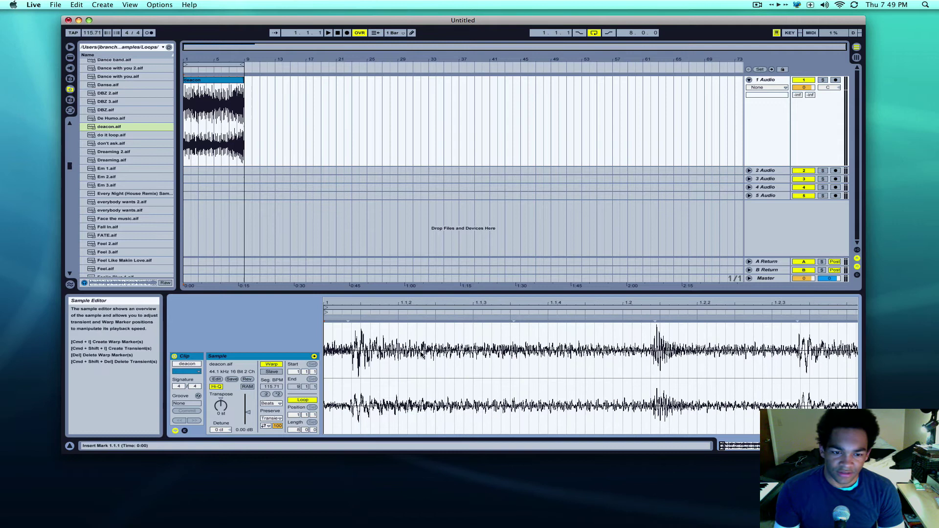
pyautogui.click(355, 321)
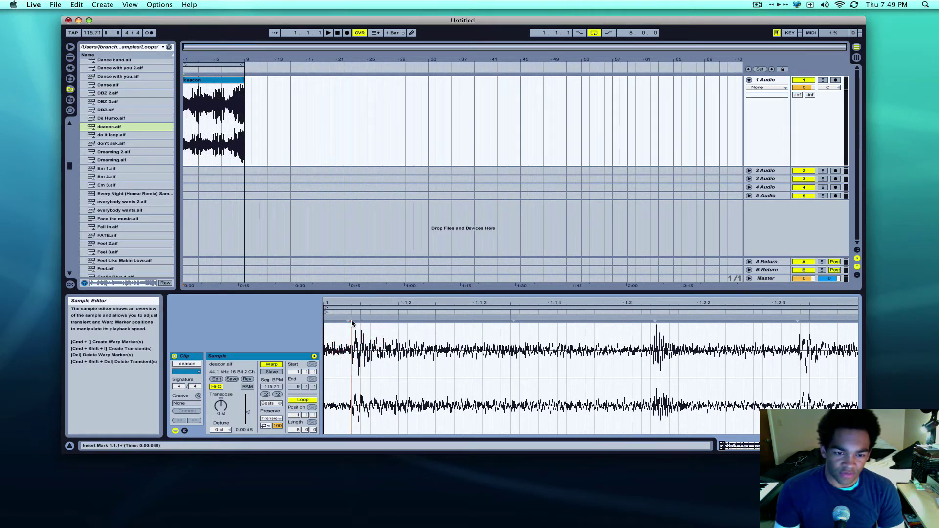
pyautogui.doubleClick(352, 319)
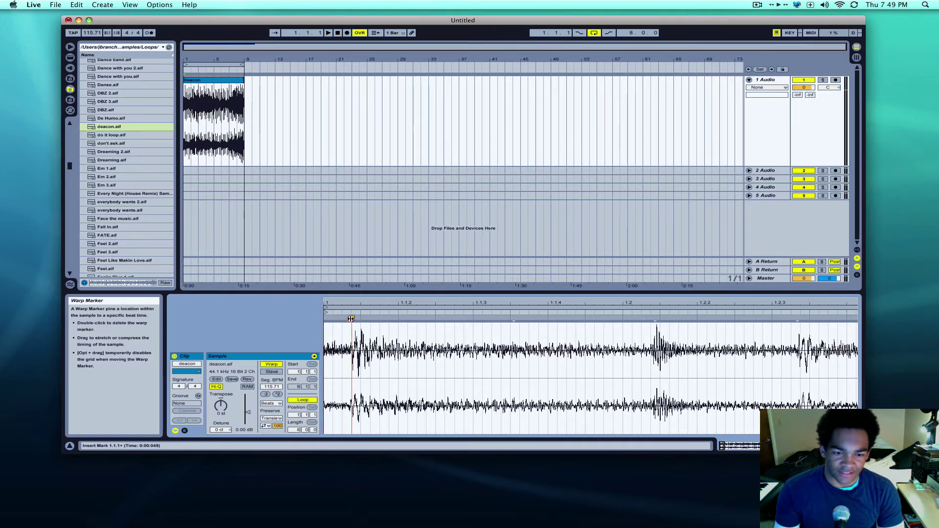
pyautogui.moveTo(351, 319); pyautogui.dragTo(327, 323)
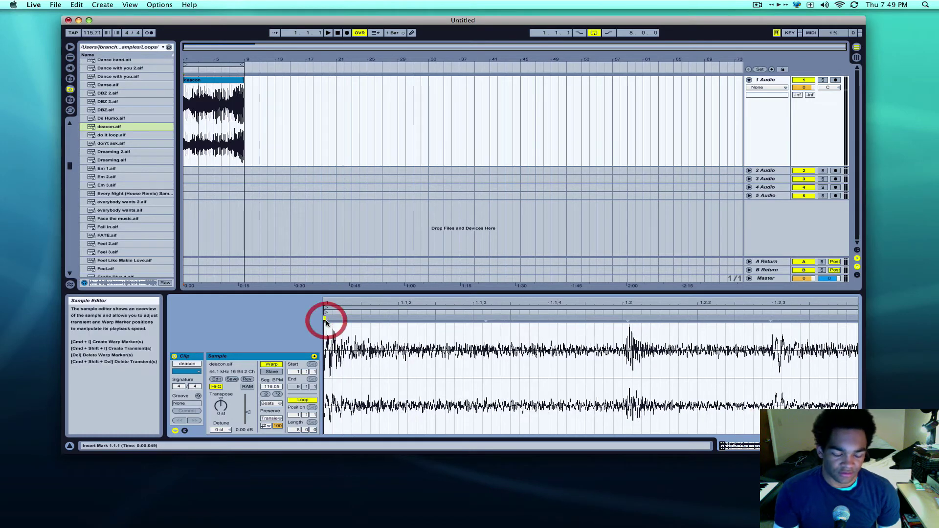
# Start playback and remove the warp marker at the very end of the deacon sample
pyautogui.press('space')
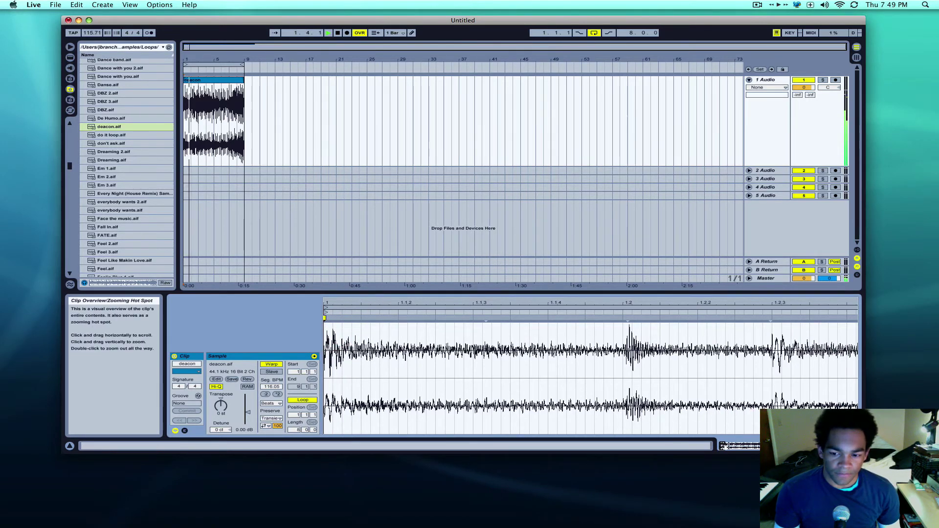
pyautogui.moveTo(723, 446); pyautogui.dragTo(727, 413)
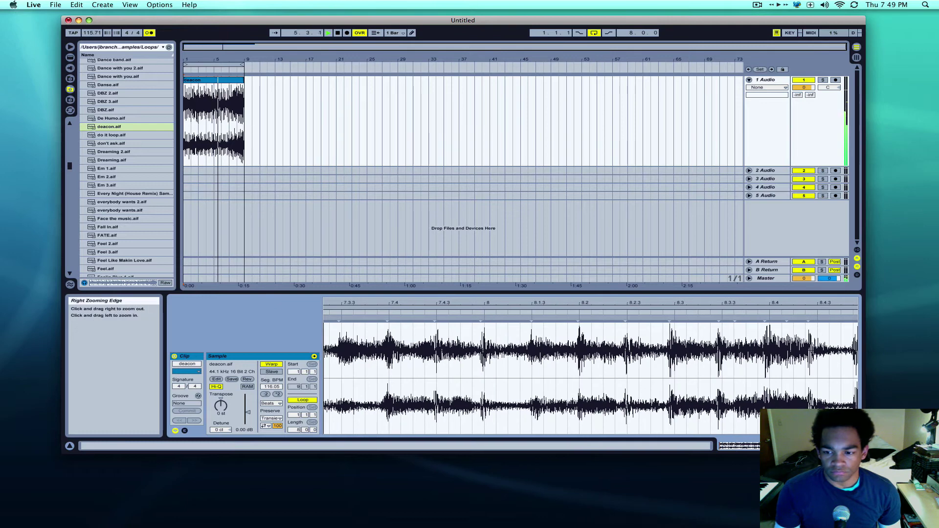
pyautogui.press('+')
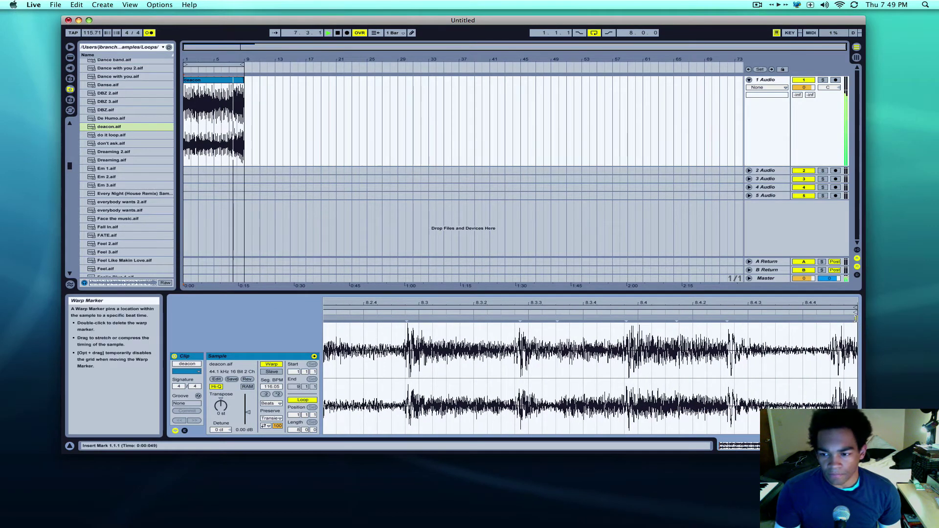
pyautogui.click(856, 318)
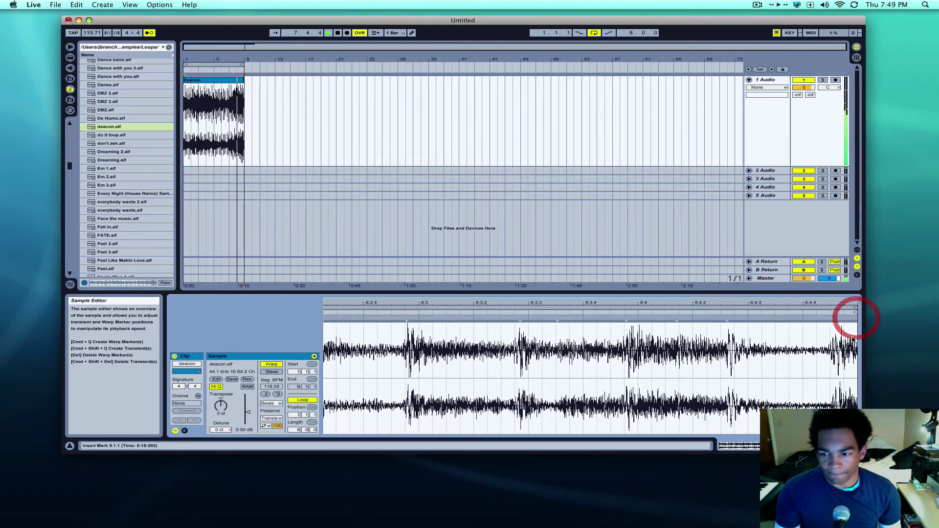
# Create a warp marker on the sample's last transient, near 8.4.4, and move it to 9.1.1
pyautogui.click(829, 324)
pyautogui.press('space')
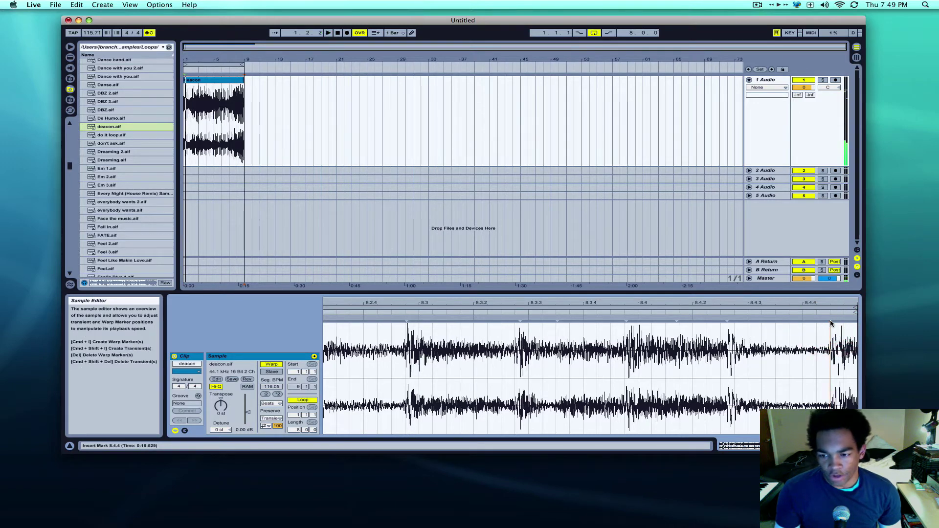
pyautogui.doubleClick(831, 321)
pyautogui.moveTo(832, 318); pyautogui.dragTo(856, 319)
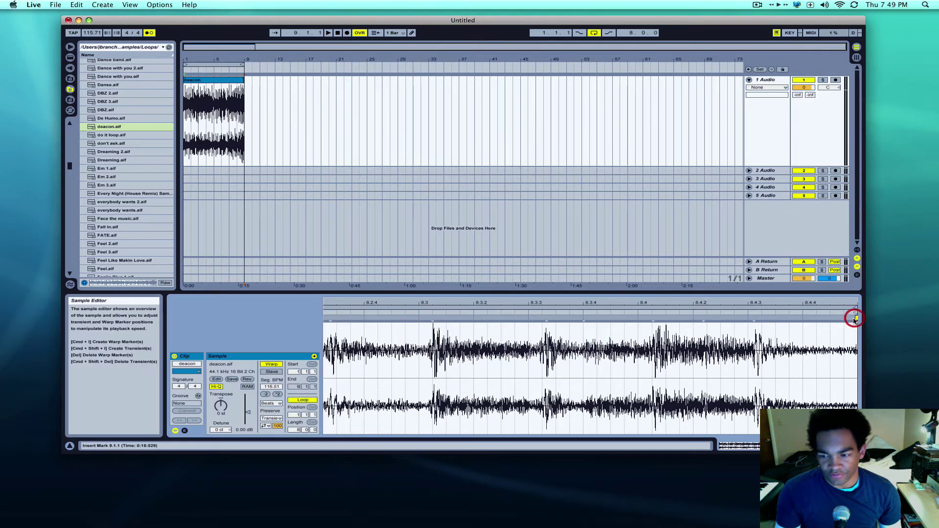
# Set the deacon clip's warp mode to Re-Pitch and the project tempo to 146 BPM, playing the loop from the start
pyautogui.click(272, 404)
pyautogui.click(271, 429)
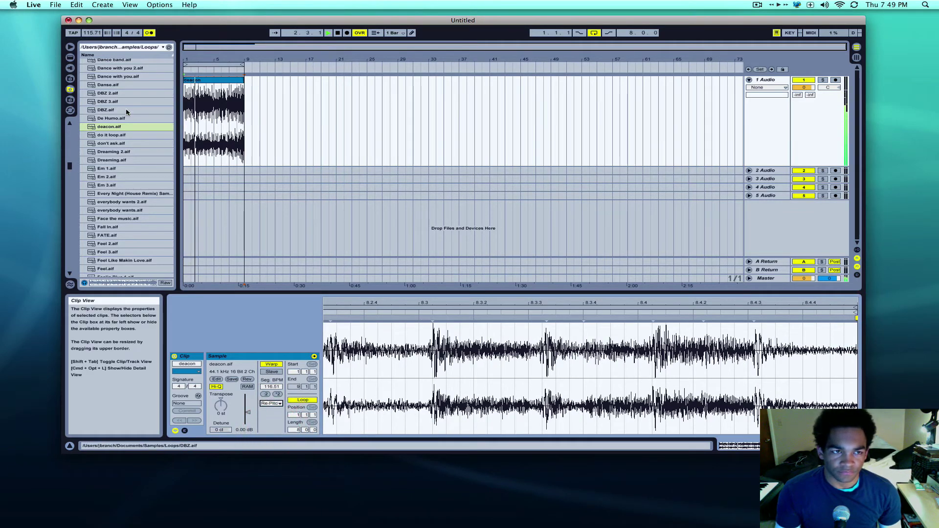
pyautogui.click(92, 33)
pyautogui.write('146')
pyautogui.press('Return')
pyautogui.press('space')
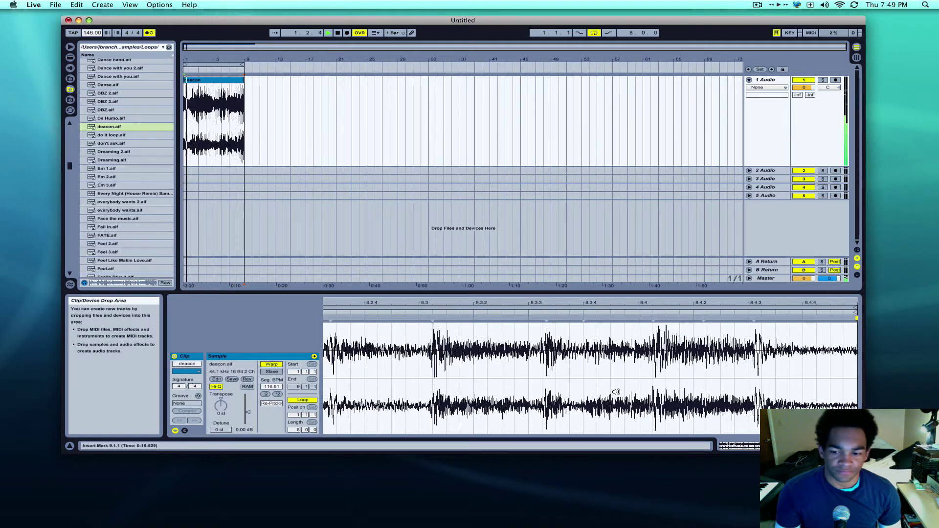
pyautogui.press('space')
pyautogui.press('space')
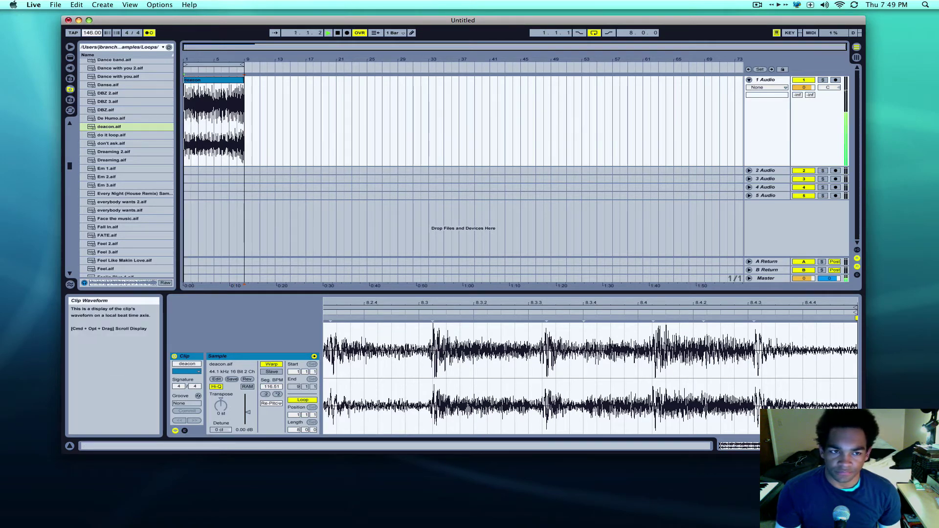
# Stop playback, create a warp marker on the transient just after the start of bar 4 and move it to 4.1.1
pyautogui.moveTo(602, 302); pyautogui.dragTo(702, 269)
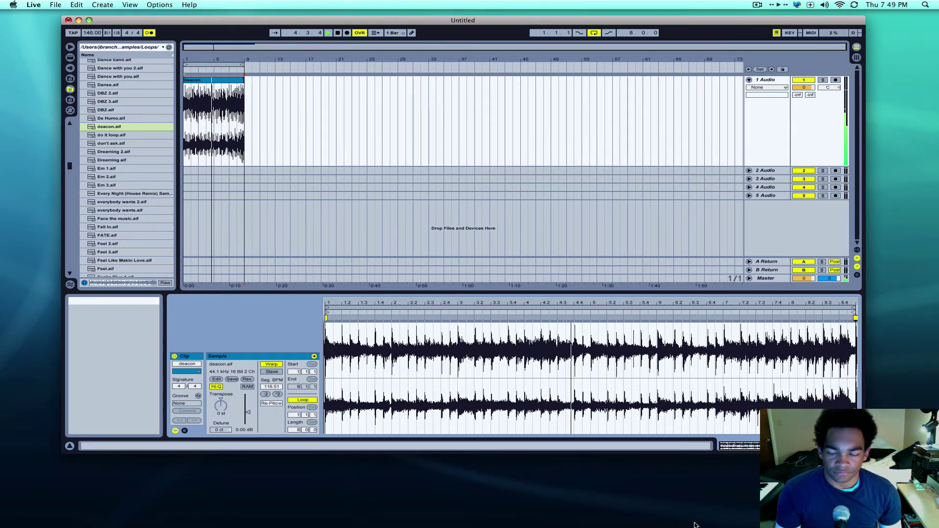
pyautogui.moveTo(748, 446); pyautogui.dragTo(753, 509)
pyautogui.press('space')
pyautogui.moveTo(753, 448); pyautogui.dragTo(754, 471)
pyautogui.click(720, 324)
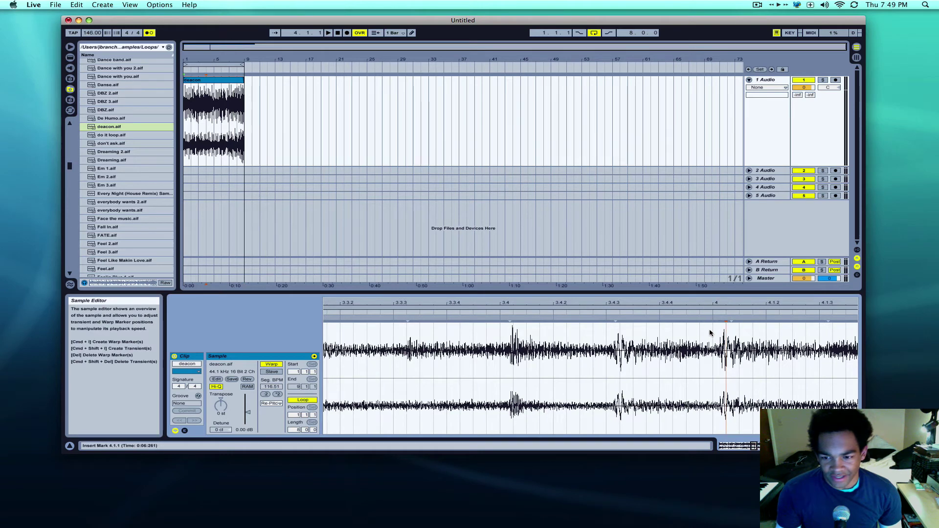
pyautogui.click(716, 330)
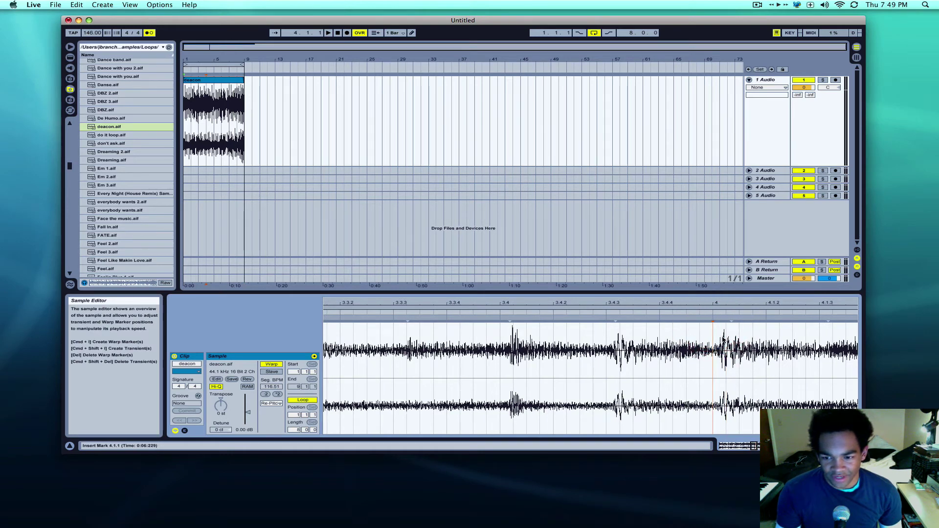
pyautogui.moveTo(755, 446); pyautogui.dragTo(755, 463)
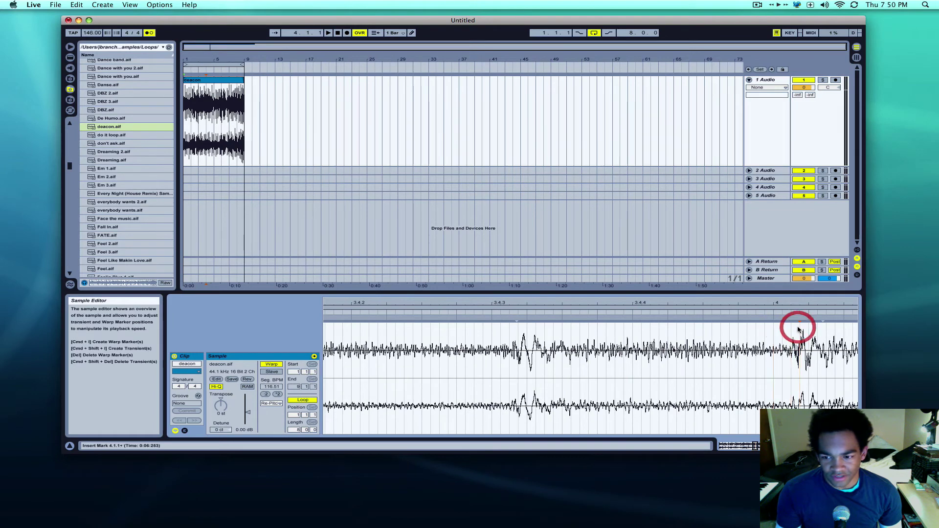
pyautogui.moveTo(800, 319); pyautogui.dragTo(775, 318)
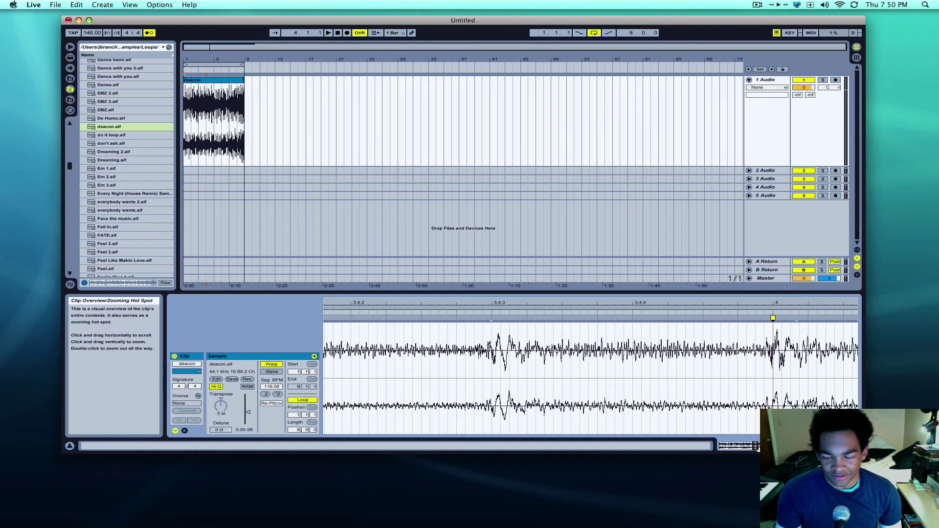
# Play the opening bars of the loop to check the warp timing, and show the deacon clip's sample again
pyautogui.moveTo(678, 304); pyautogui.dragTo(677, 286)
pyautogui.press('space')
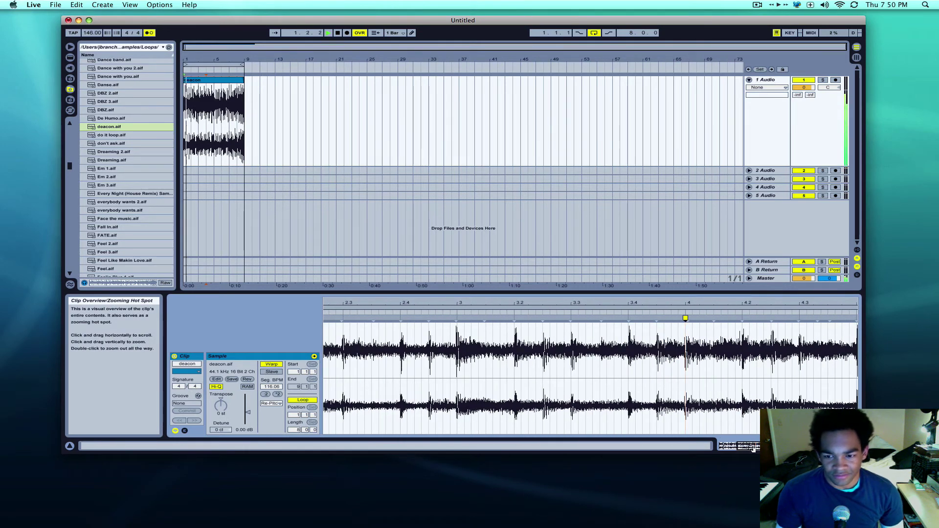
pyautogui.press('space')
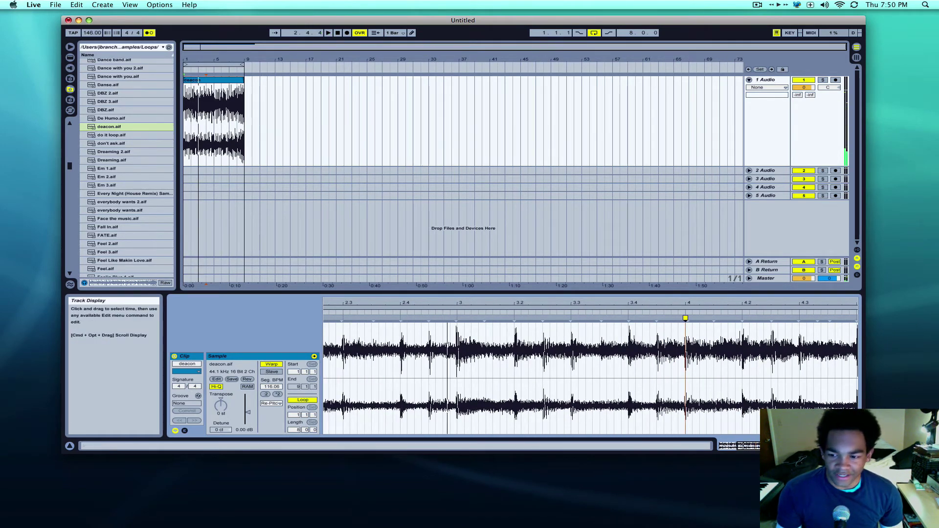
pyautogui.click(819, 446)
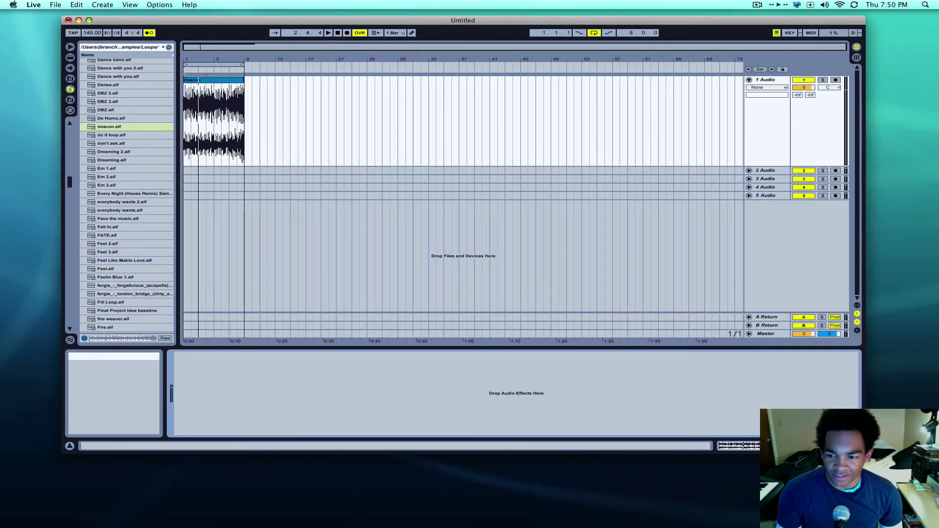
pyautogui.click(218, 80)
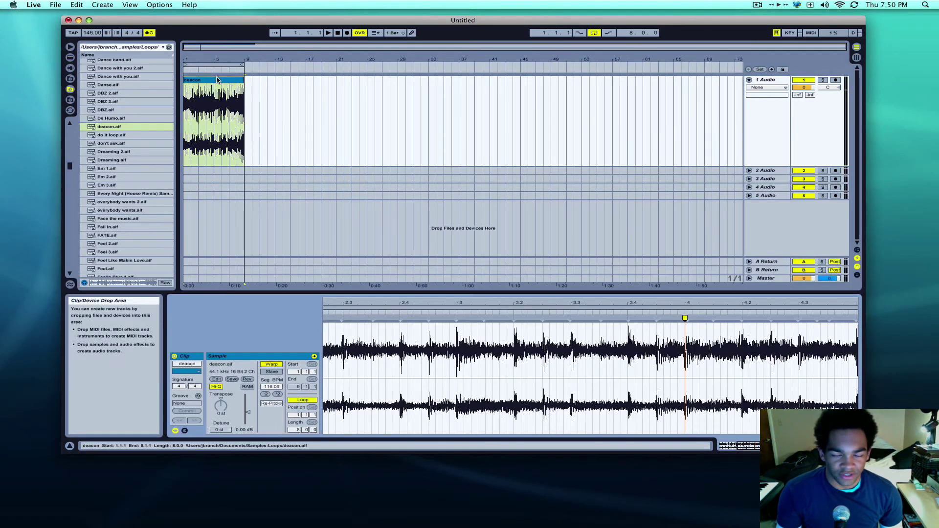
# Try the Widest adaptive grid in the sample editor and switch the grid to Narrowest
pyautogui.rightClick(494, 344)
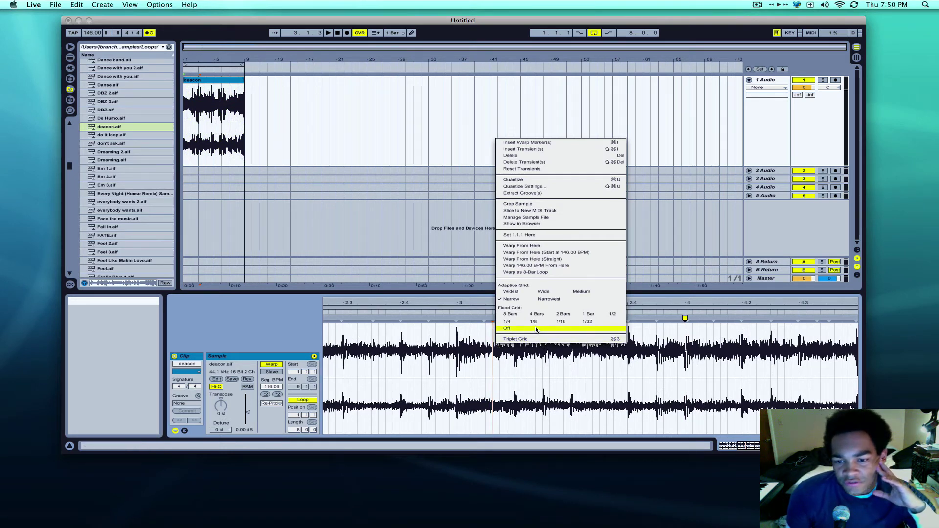
pyautogui.click(516, 292)
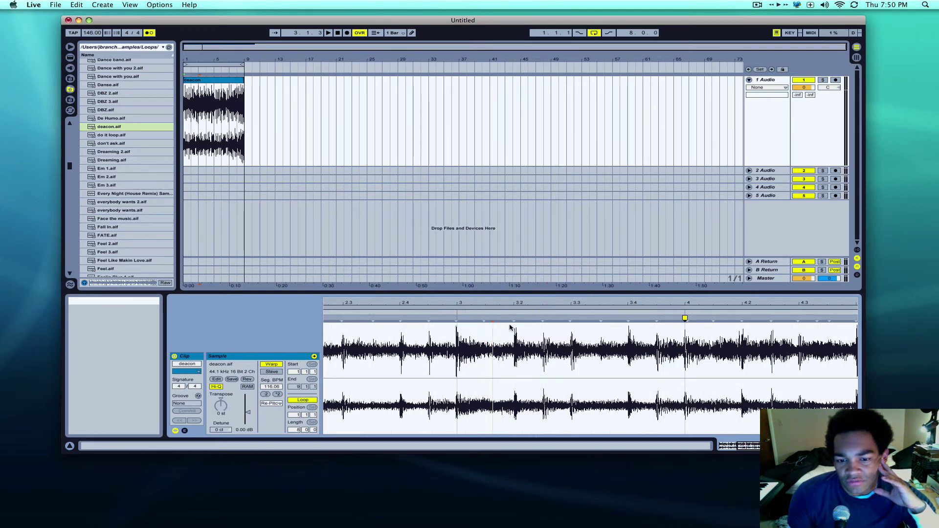
pyautogui.rightClick(510, 350)
pyautogui.click(565, 306)
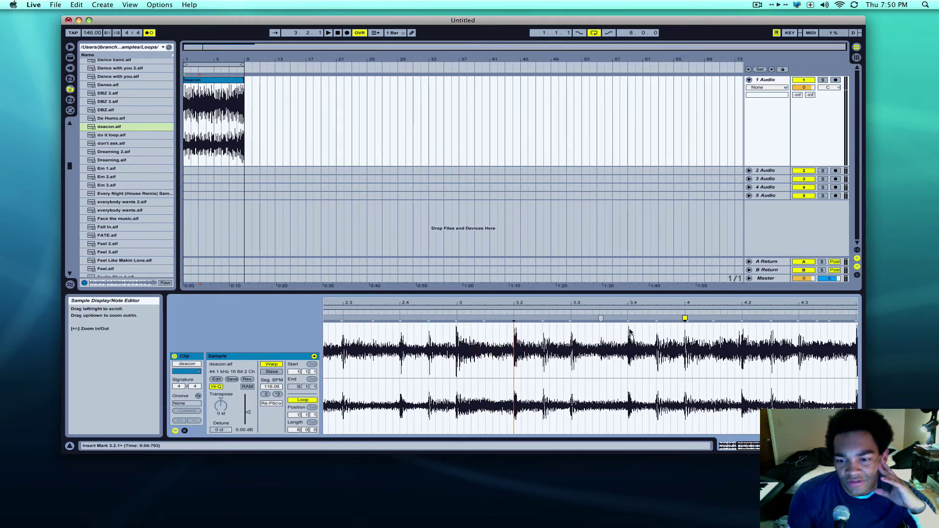
# Create warp markers on the transients at 3.2.1, the start of bar 3, 2.4.3 and 2.4.1
pyautogui.click(659, 331)
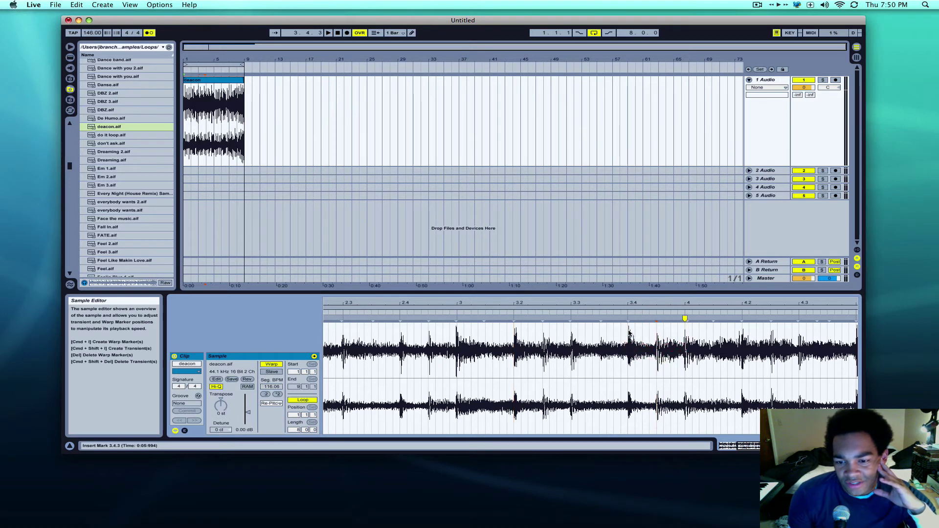
pyautogui.click(630, 325)
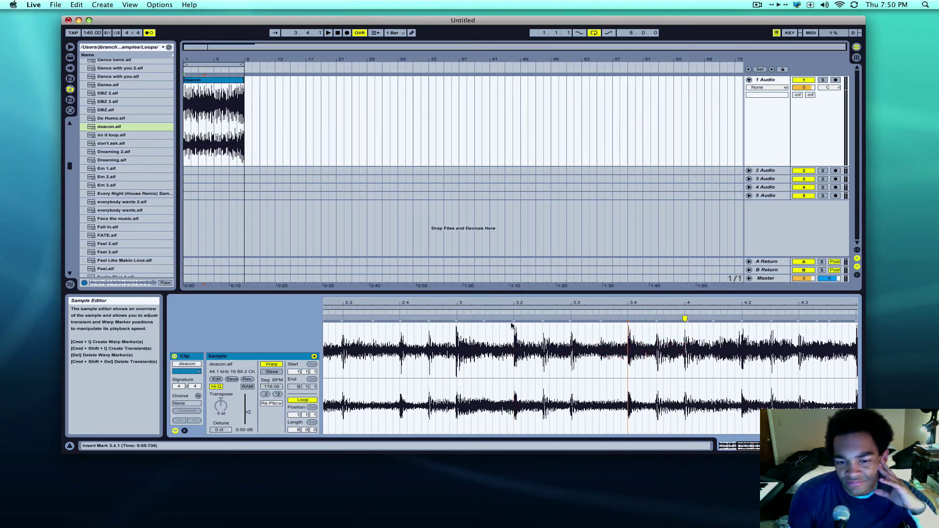
pyautogui.moveTo(514, 319); pyautogui.dragTo(514, 318)
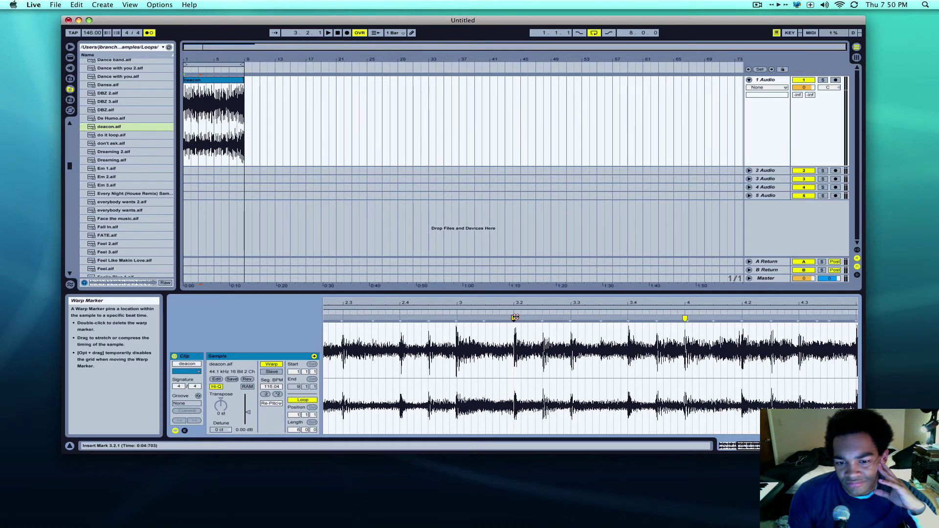
pyautogui.click(457, 325)
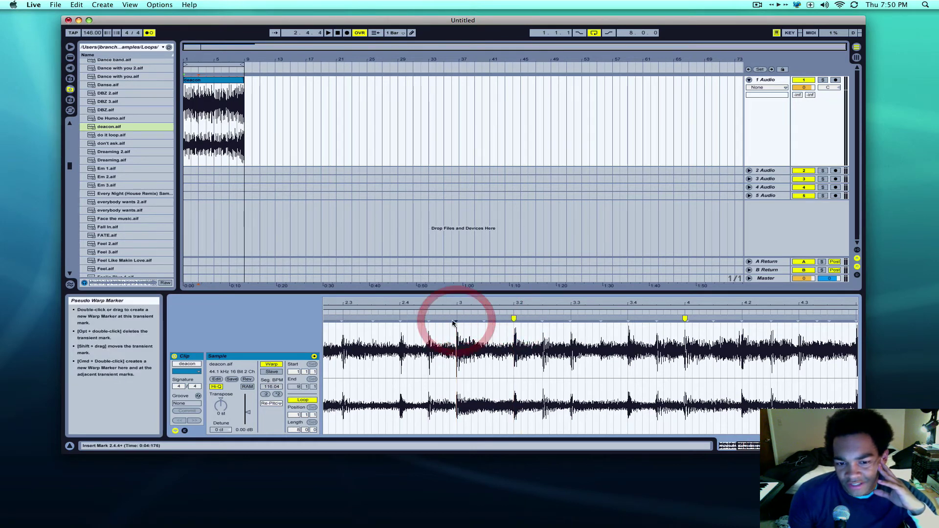
pyautogui.moveTo(456, 318); pyautogui.dragTo(428, 318)
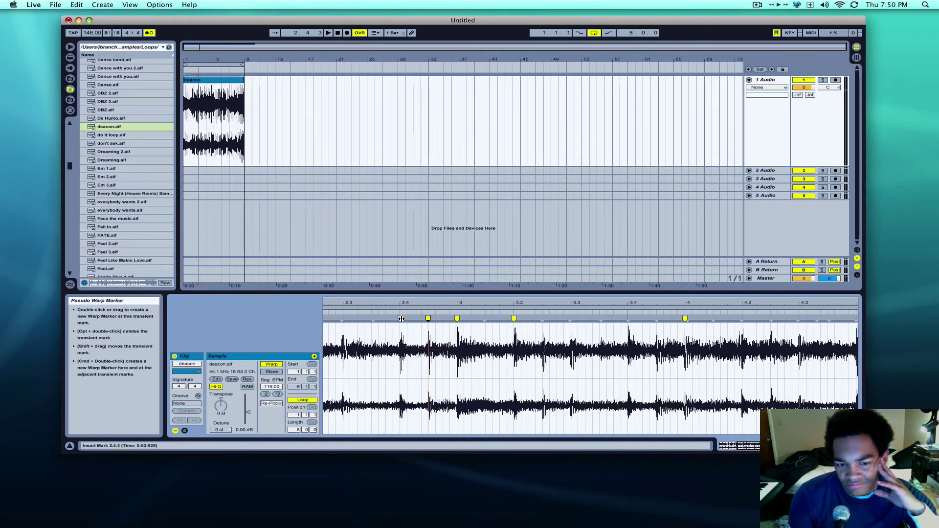
pyautogui.click(400, 319)
pyautogui.click(401, 319)
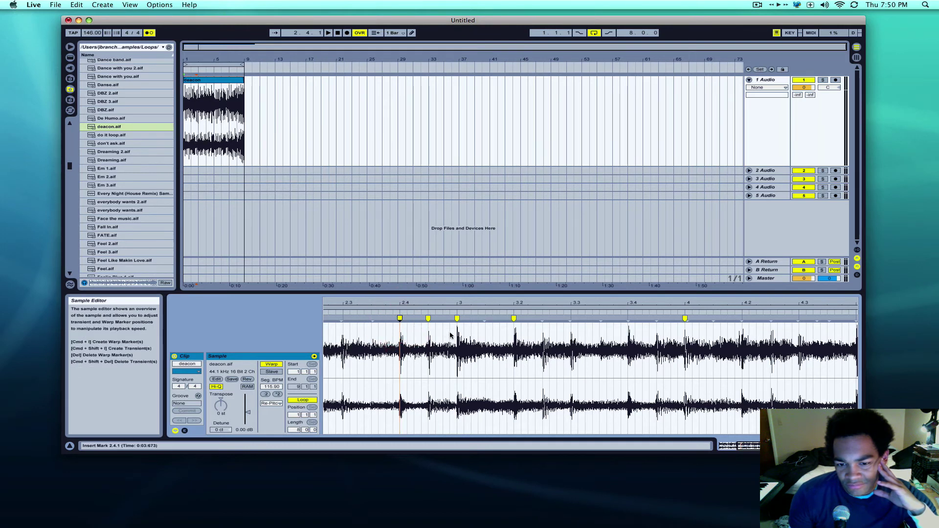
# Add warp markers on the transients at 3.3.1, 3.4.1, 4.2.1 and the start of bar 2
pyautogui.doubleClick(571, 320)
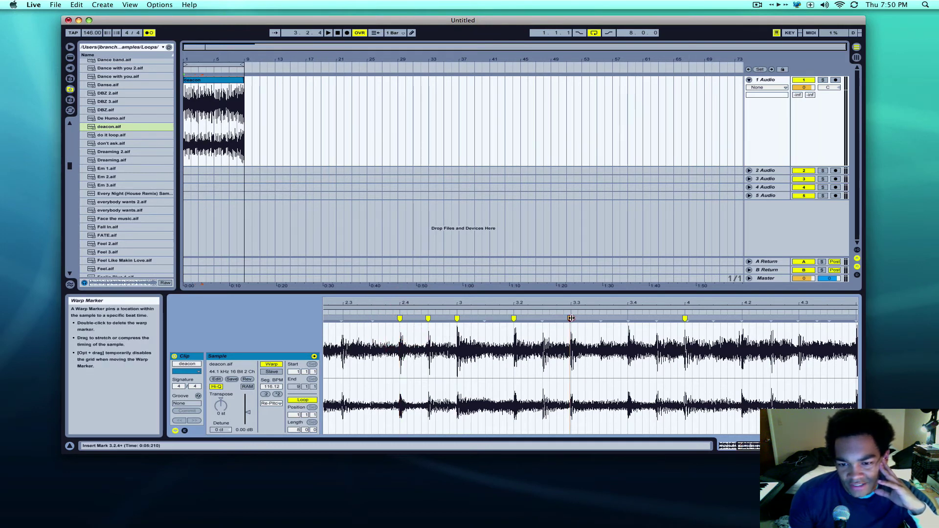
pyautogui.moveTo(571, 319); pyautogui.dragTo(572, 319)
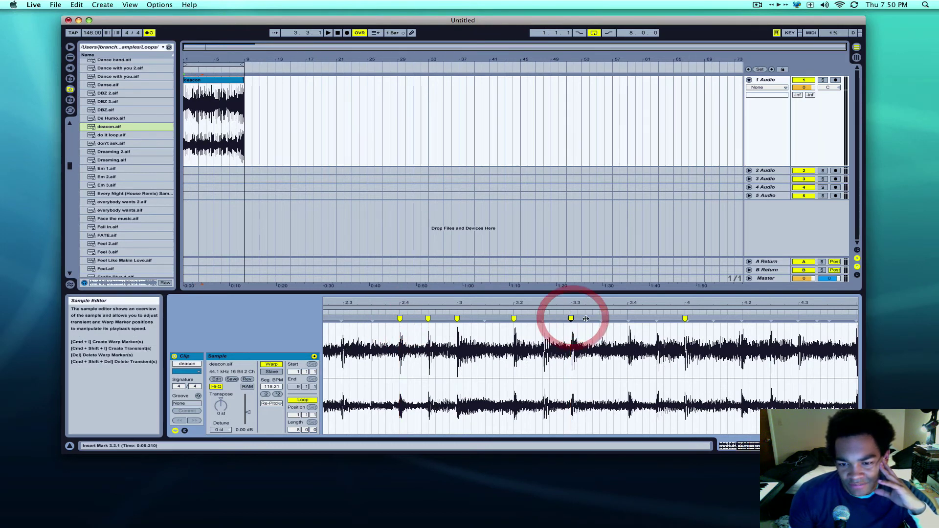
pyautogui.doubleClick(626, 320)
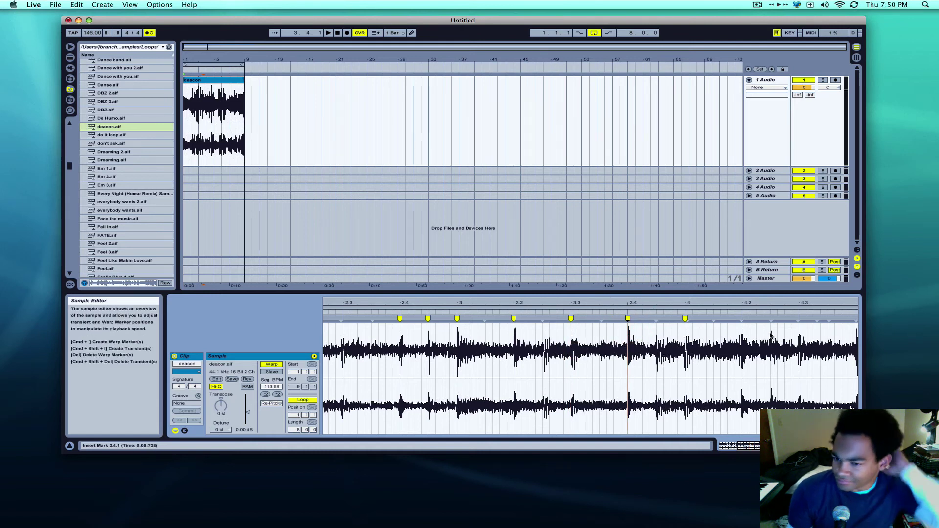
pyautogui.doubleClick(742, 320)
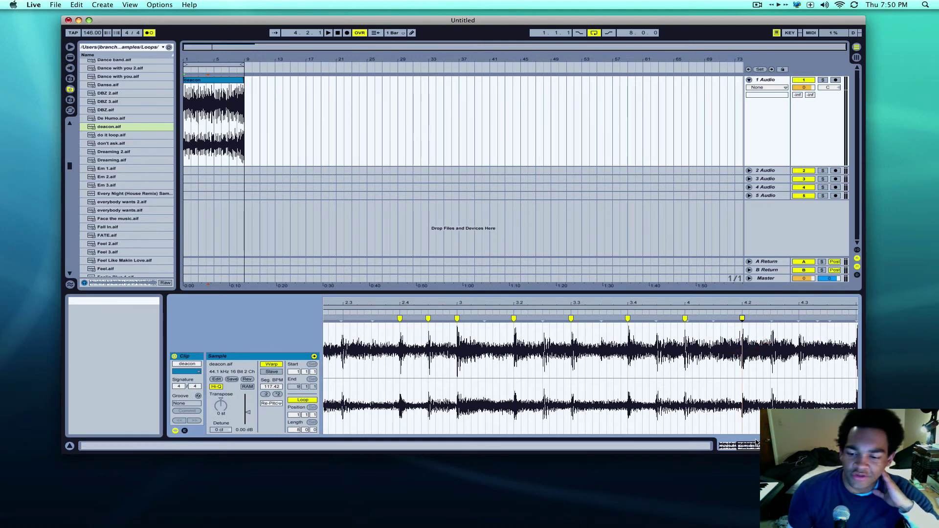
pyautogui.moveTo(755, 446); pyautogui.dragTo(745, 446)
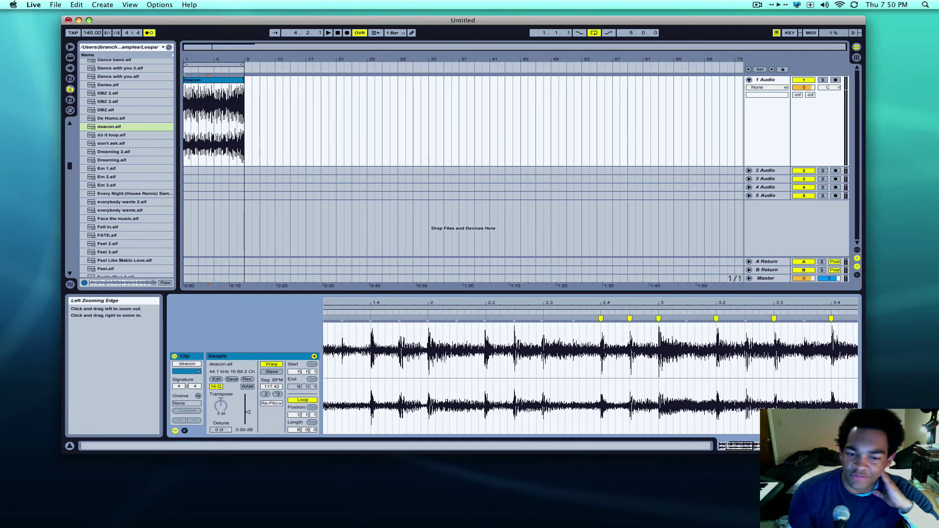
pyautogui.doubleClick(429, 323)
# Play the loop and change the deacon clip's warp mode to Complex
pyautogui.press('space')
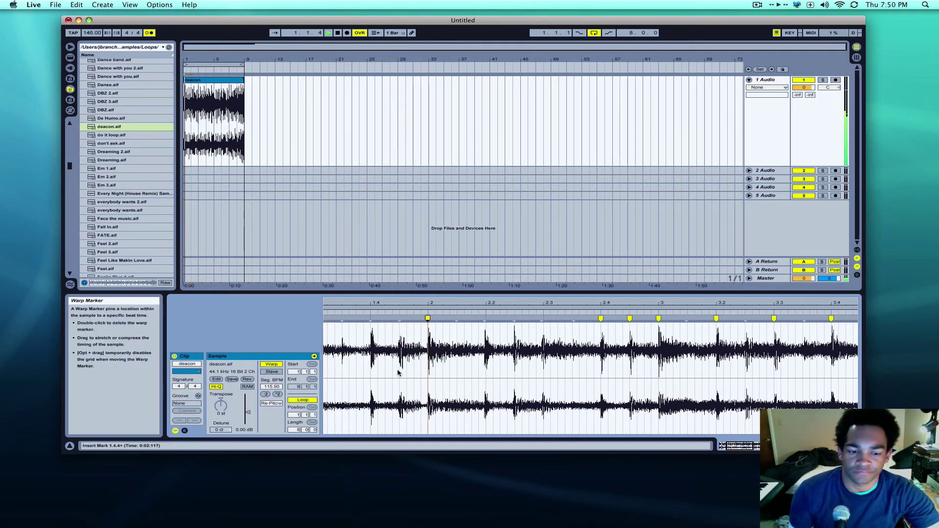
pyautogui.click(269, 404)
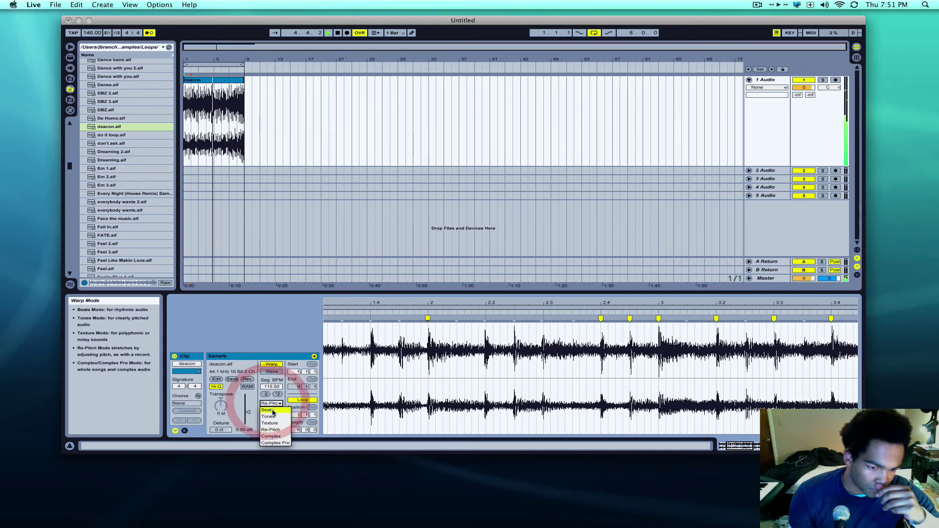
pyautogui.click(271, 437)
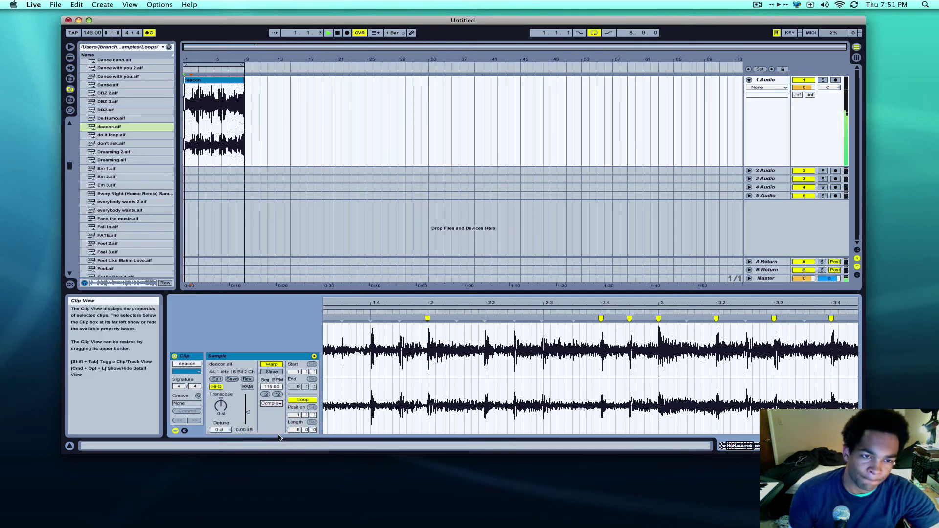
# Transpose the deacon clip to 3 st and pin a warp marker on its transient to 1.2.1
pyautogui.moveTo(223, 413); pyautogui.dragTo(224, 409)
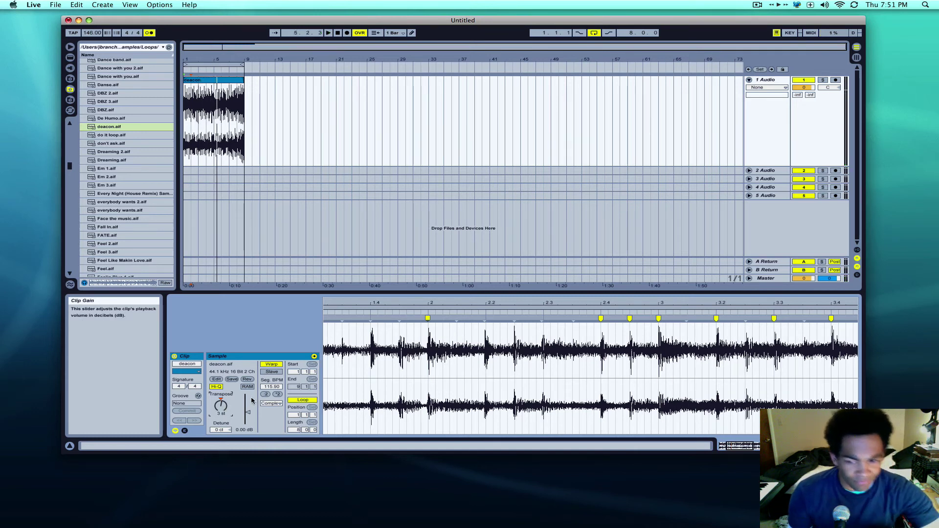
pyautogui.click(741, 445)
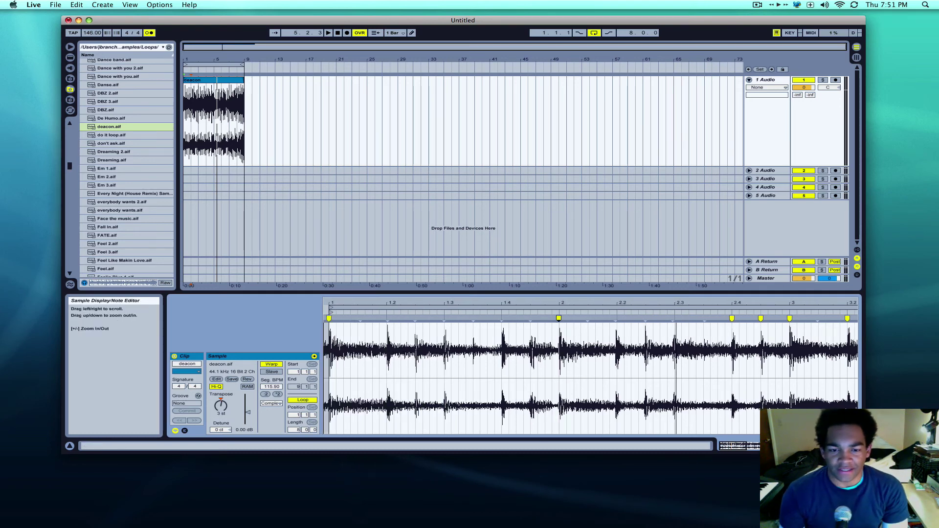
pyautogui.doubleClick(389, 321)
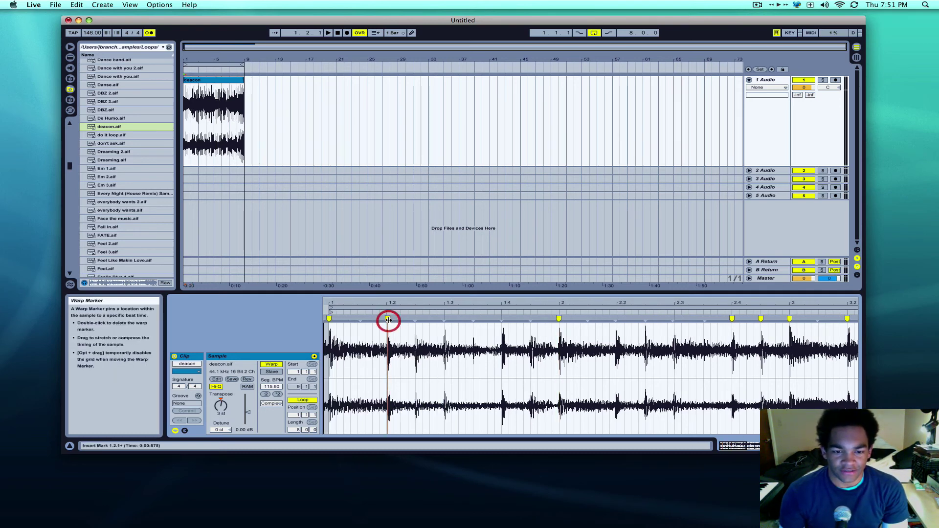
pyautogui.moveTo(387, 319); pyautogui.dragTo(386, 320)
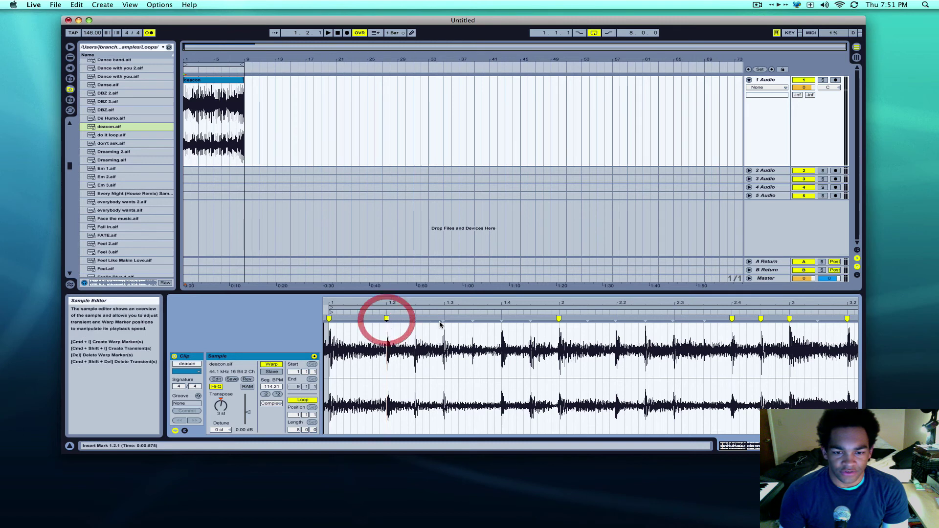
# Add a warp marker on the transient near 1.3.1, delete it and recreate it so that it sits on 1.3.1
pyautogui.doubleClick(443, 320)
pyautogui.moveTo(443, 320); pyautogui.dragTo(444, 320)
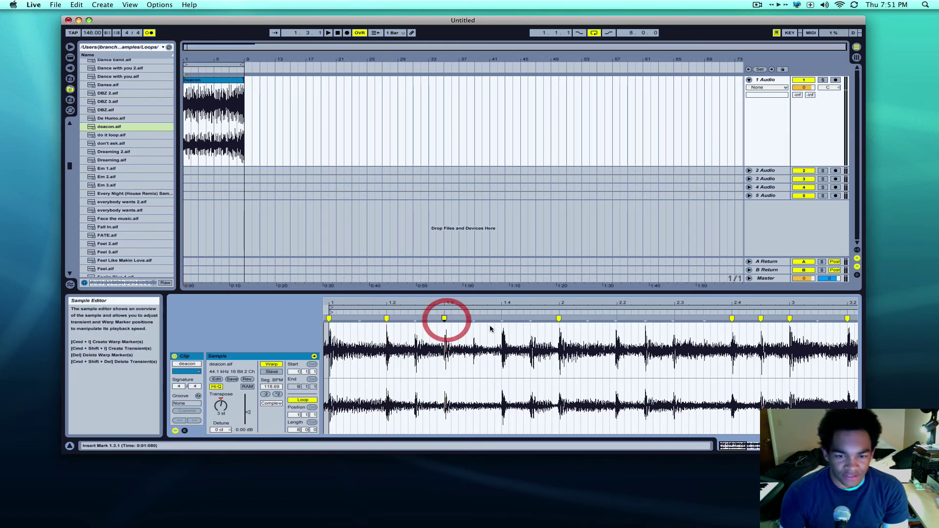
pyautogui.doubleClick(444, 319)
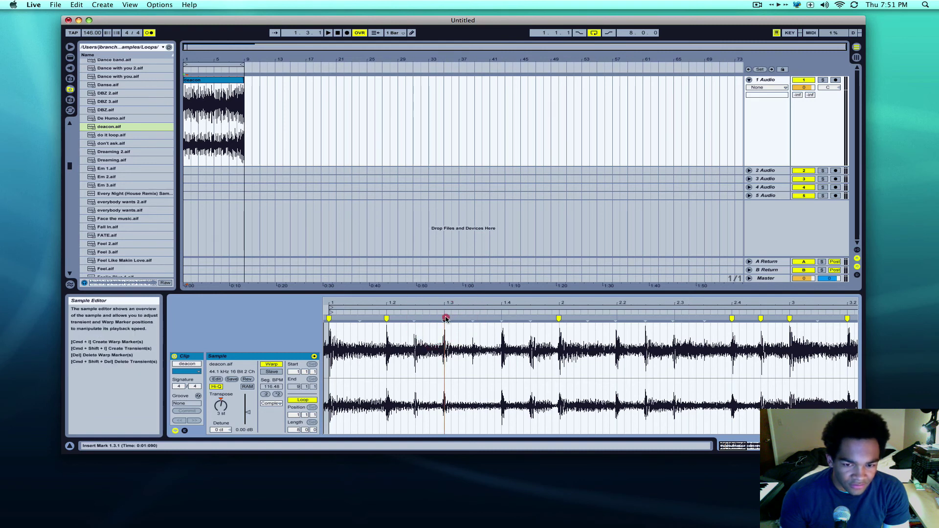
pyautogui.click(445, 319)
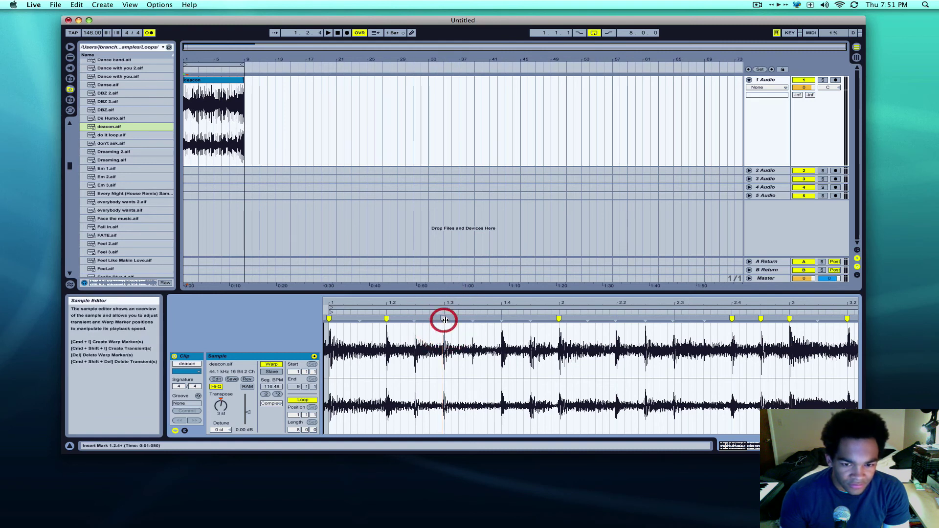
pyautogui.doubleClick(444, 320)
pyautogui.doubleClick(444, 320)
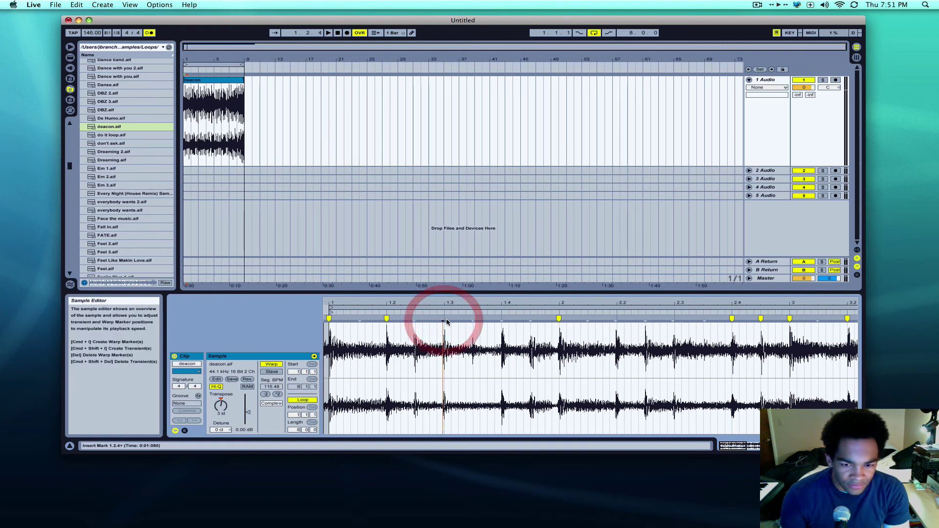
pyautogui.doubleClick(445, 322)
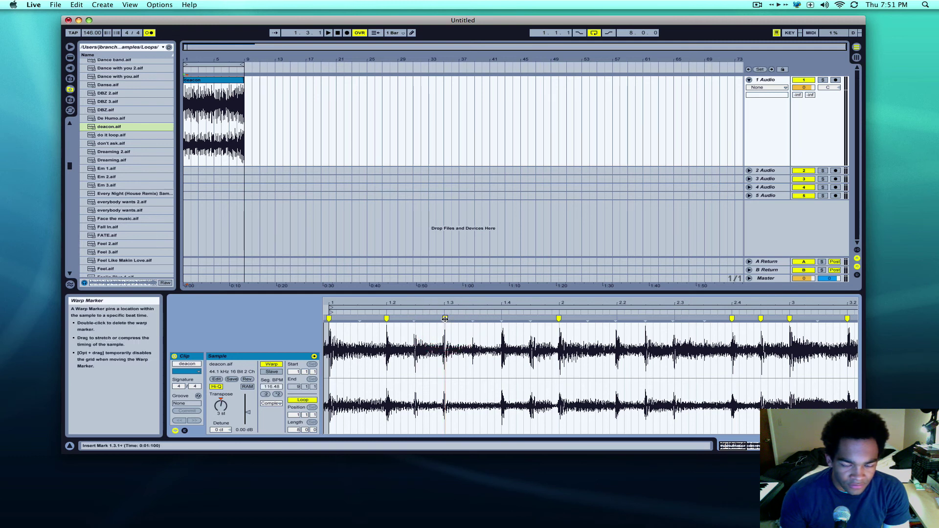
pyautogui.click(442, 319)
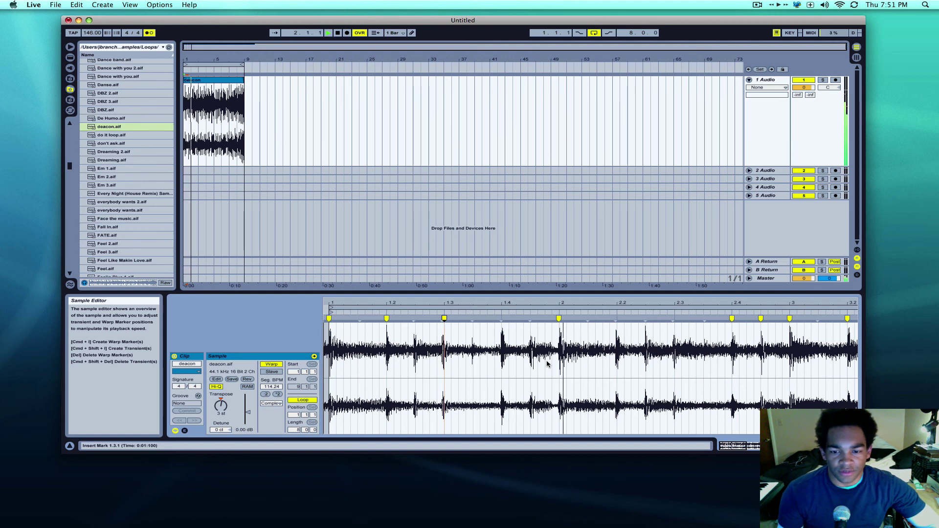
# Create a warp marker on the transient near the start of bar 7 and align it to 7.1.1
pyautogui.moveTo(729, 447); pyautogui.dragTo(730, 415)
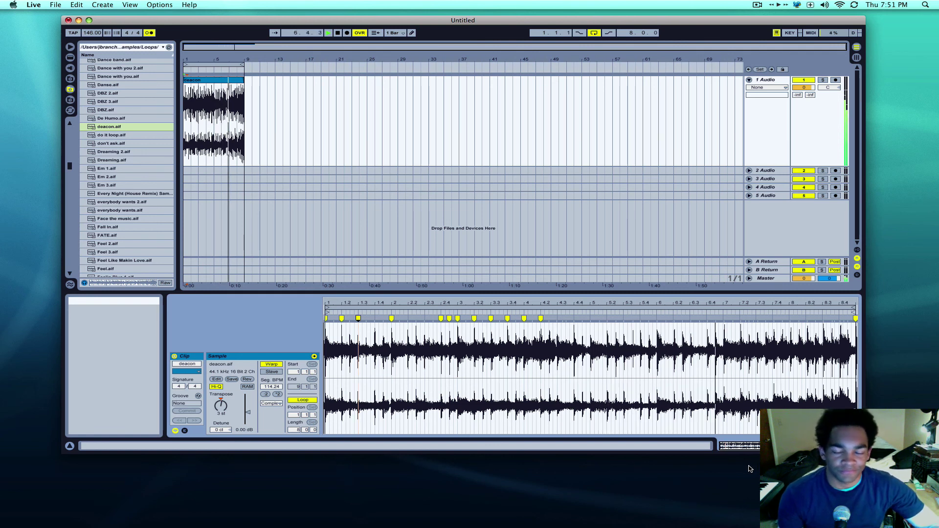
pyautogui.click(726, 324)
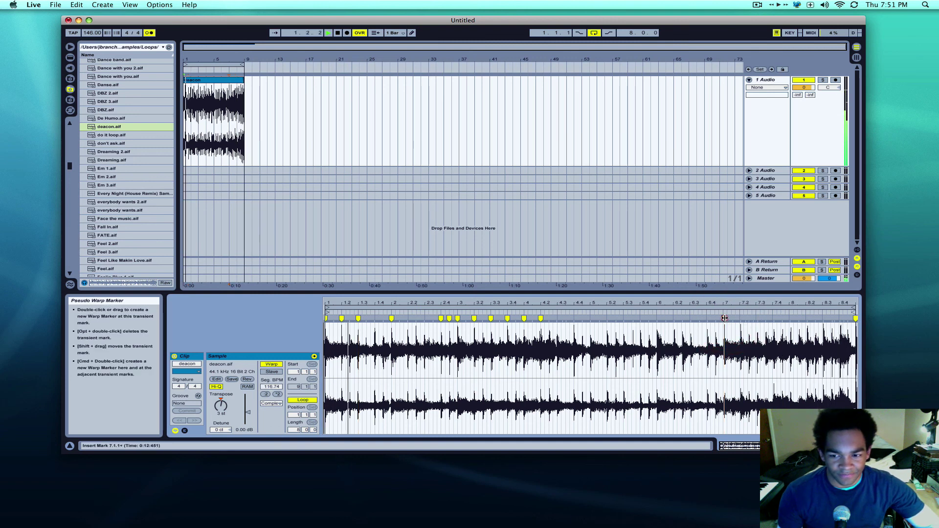
pyautogui.moveTo(725, 318); pyautogui.dragTo(723, 318)
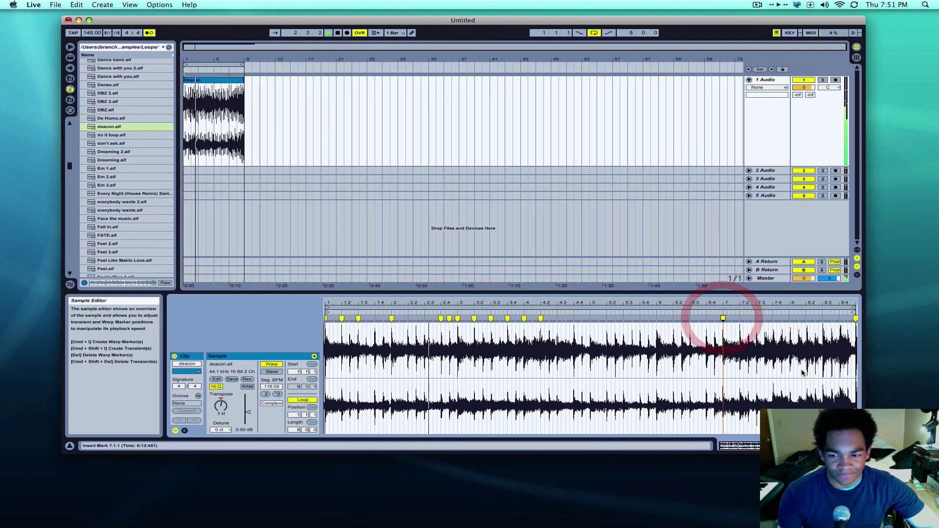